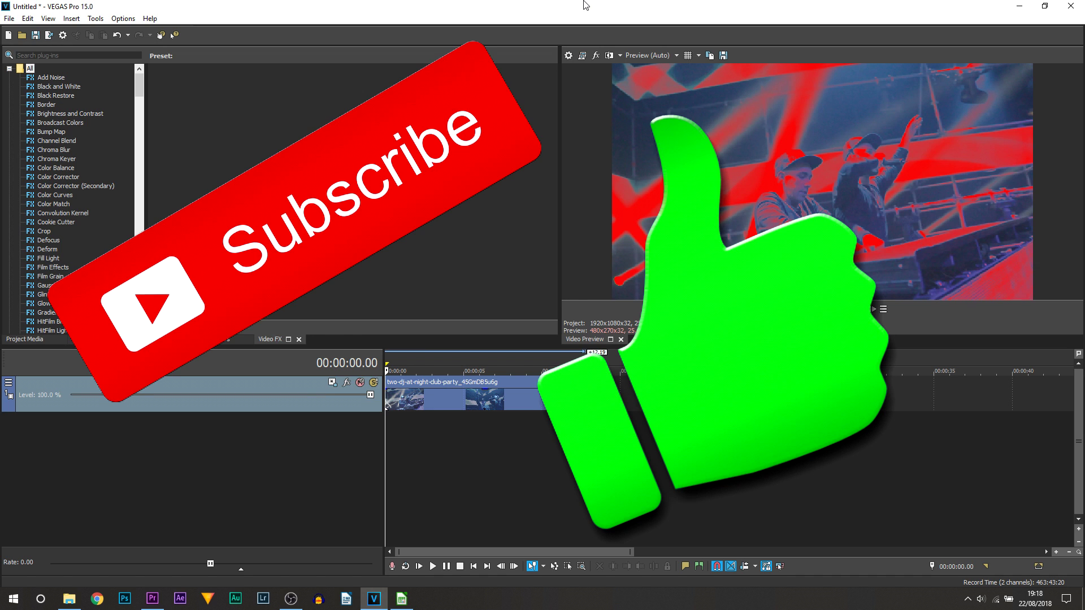
# Copy the original DJ clip and paste a second copy at about 17 seconds
pyautogui.moveTo(386, 475); pyautogui.dragTo(386, 452)
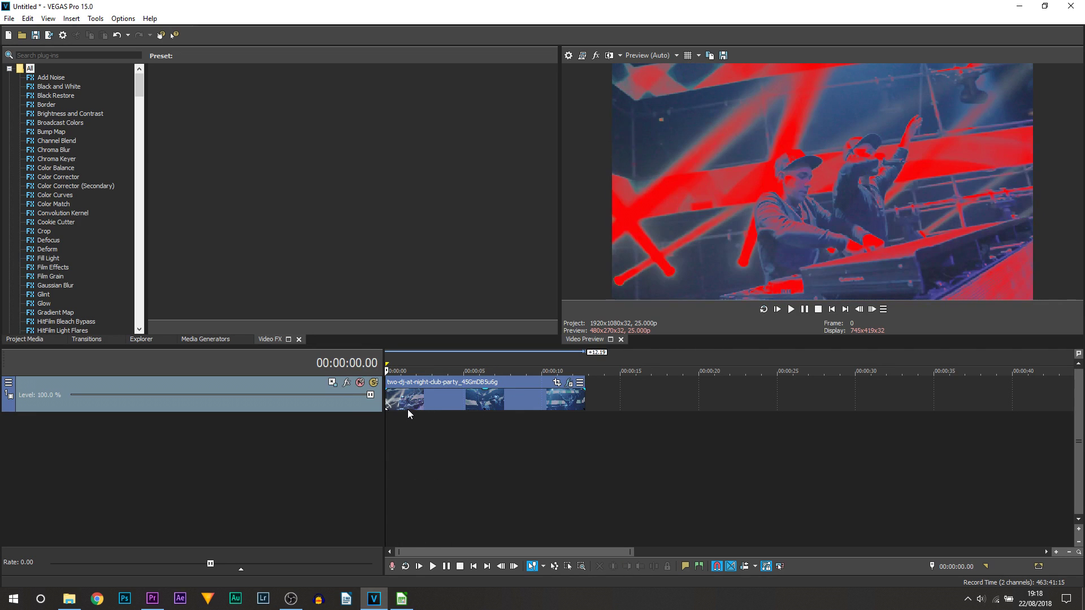
pyautogui.click(406, 402)
pyautogui.hotkey('ctrl', 'c')
pyautogui.click(657, 389)
pyautogui.hotkey('ctrl', 'v')
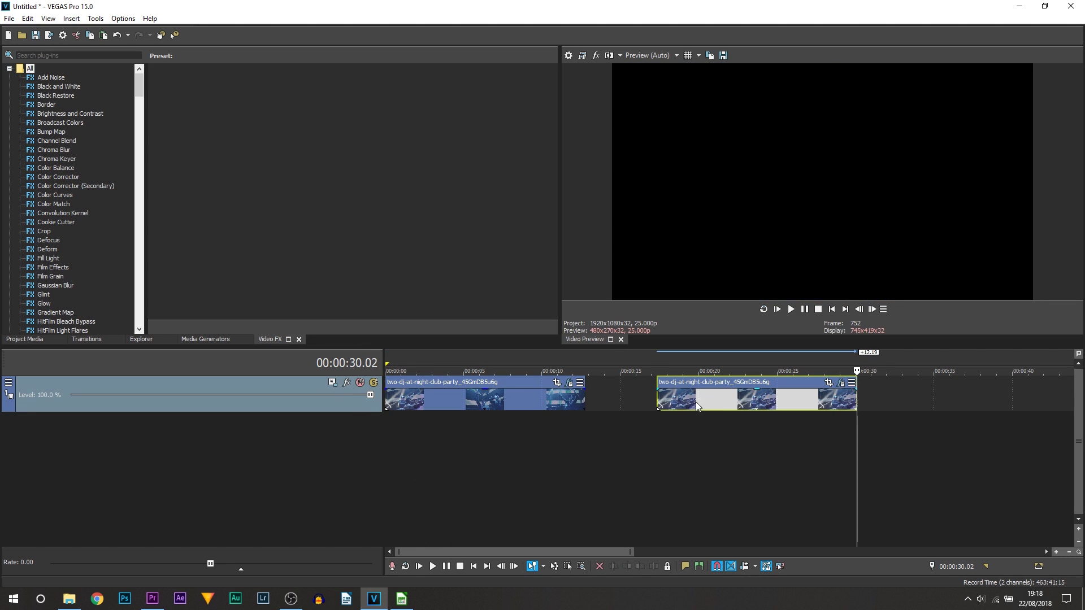
# Check the pasted copy's effects, then play it back to preview the plain footage
pyautogui.click(836, 385)
pyautogui.press('Escape')
pyautogui.press('space')
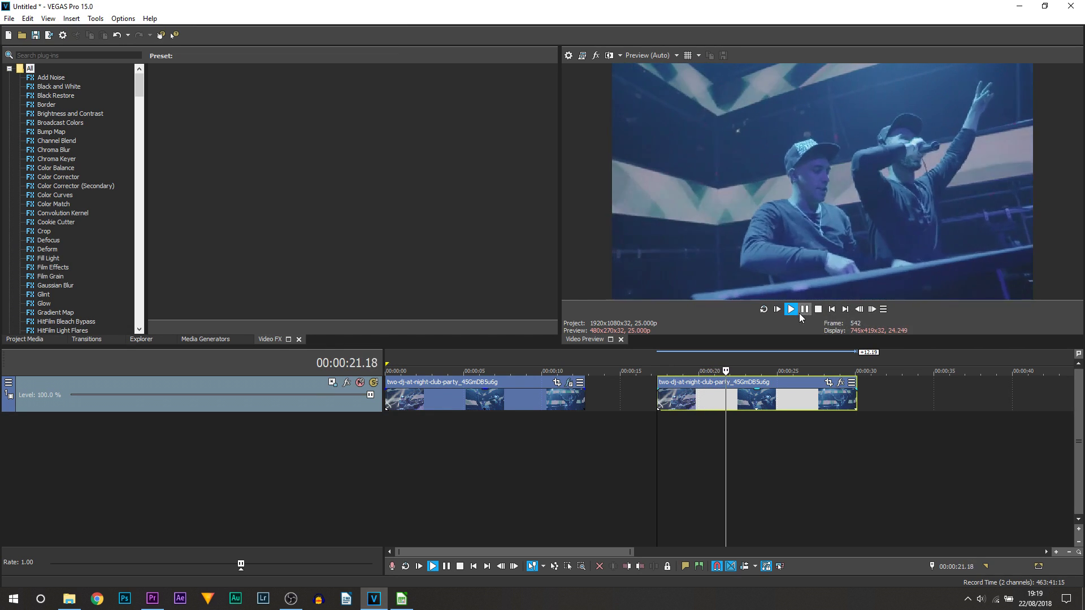
pyautogui.press('space')
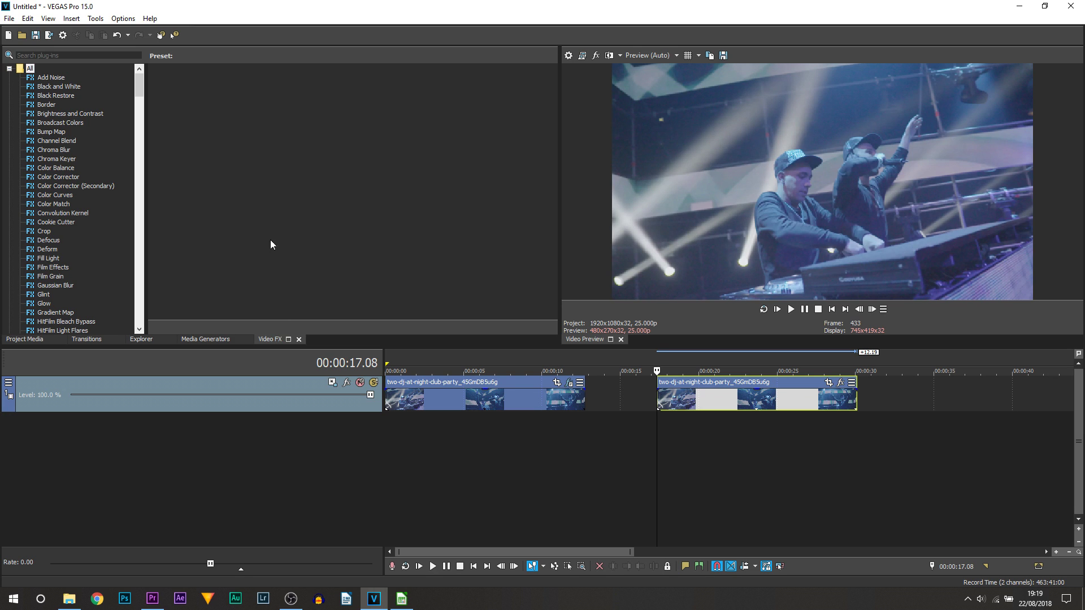
# Restore the Default window layout and apply the Default VEGAS Glow preset to the second clip
pyautogui.click(48, 19)
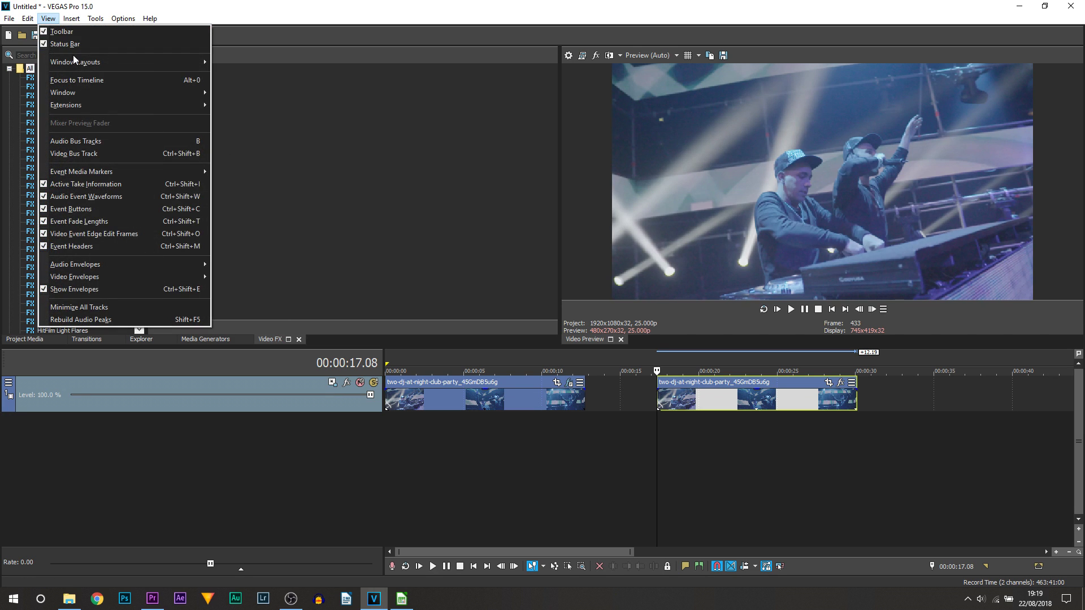
pyautogui.moveTo(95, 63)
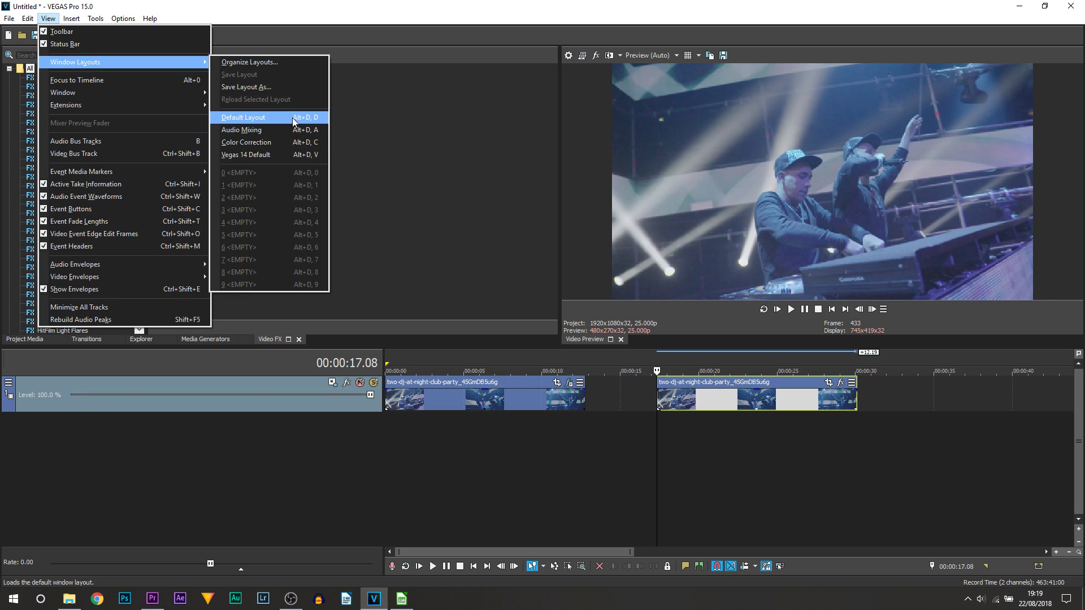
pyautogui.click(376, 139)
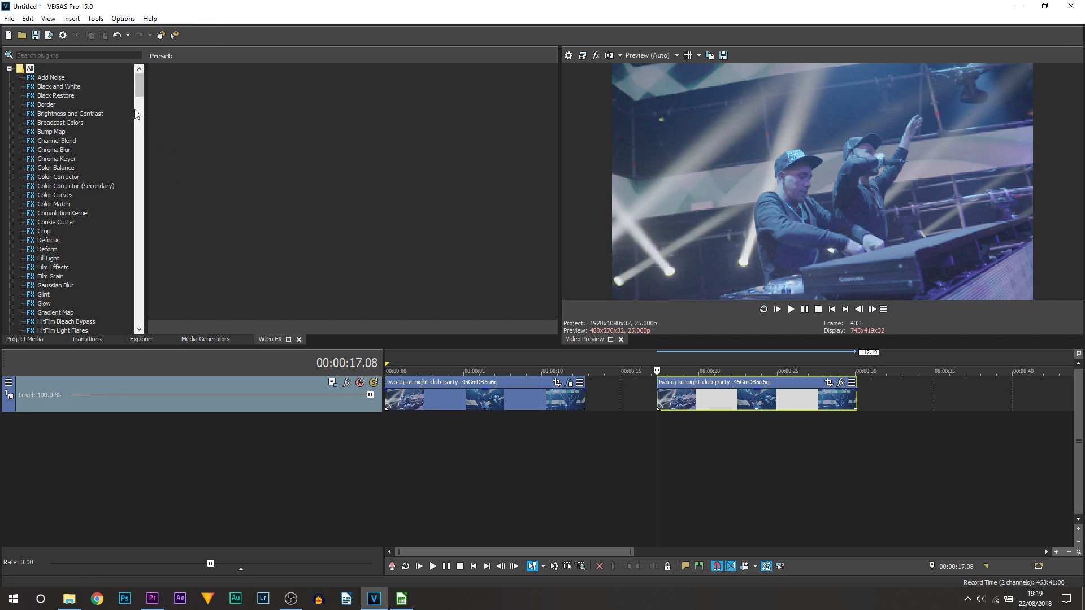
pyautogui.click(43, 304)
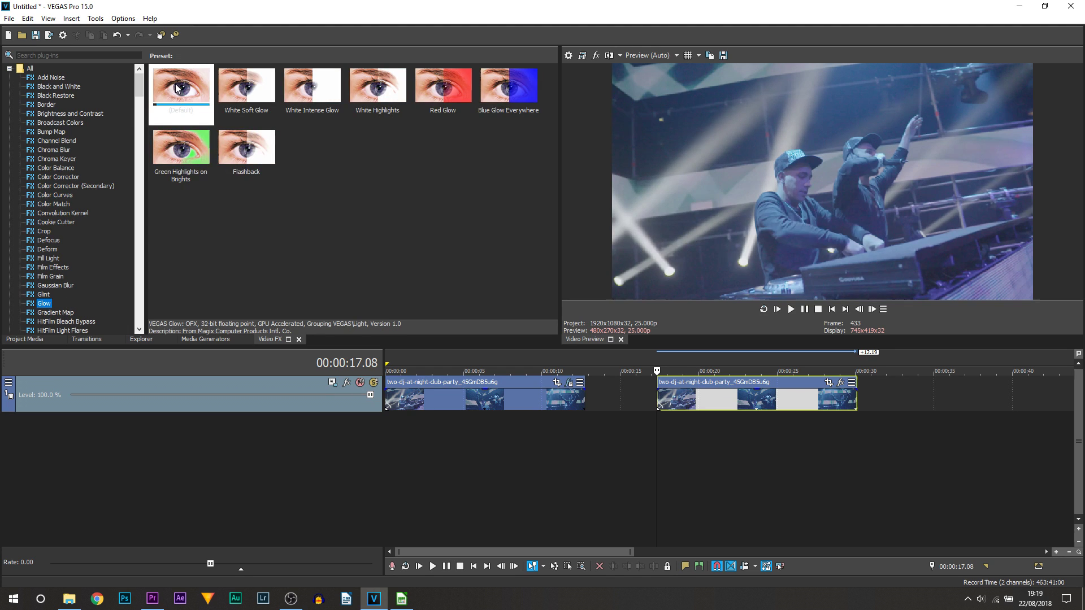
pyautogui.moveTo(178, 87); pyautogui.dragTo(684, 400)
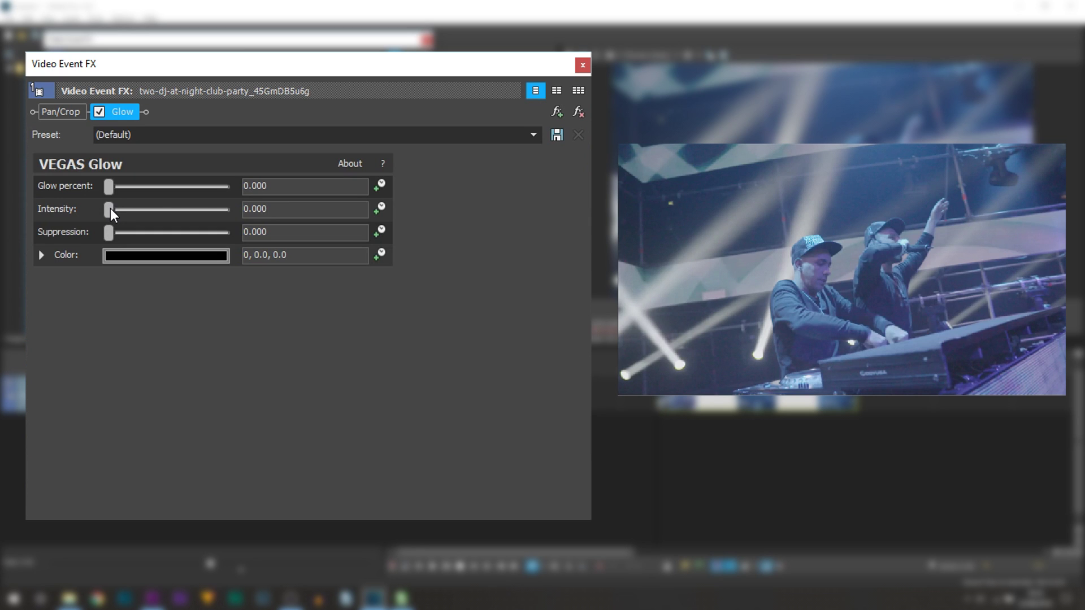
# Set Glow Intensity to 3.129, Suppression to 0.626, colour to white, and enable colour keyframing
pyautogui.moveTo(110, 208); pyautogui.dragTo(129, 209)
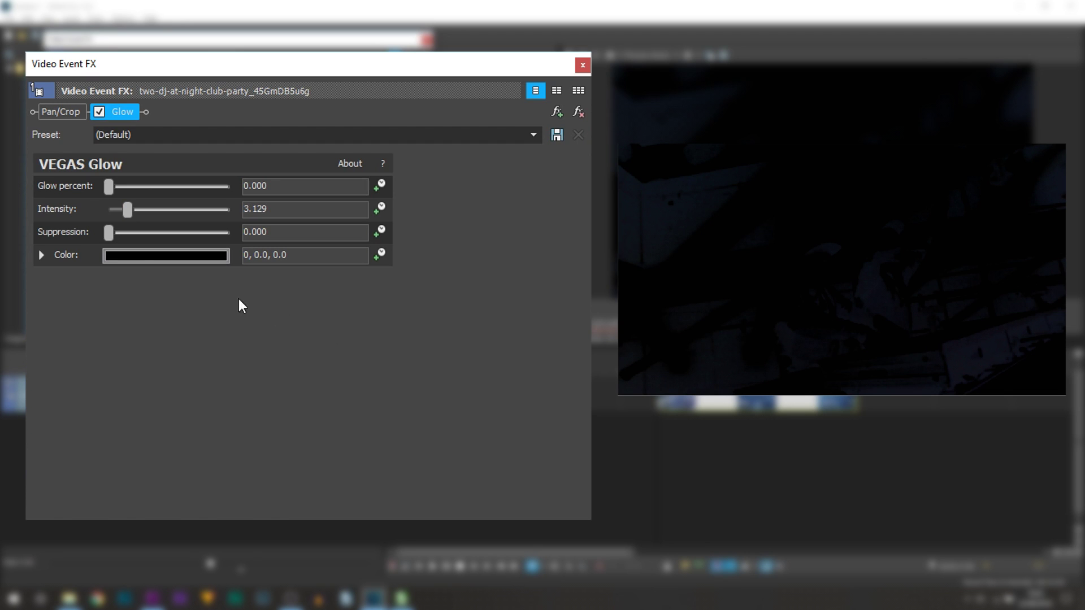
pyautogui.moveTo(107, 233); pyautogui.dragTo(182, 238)
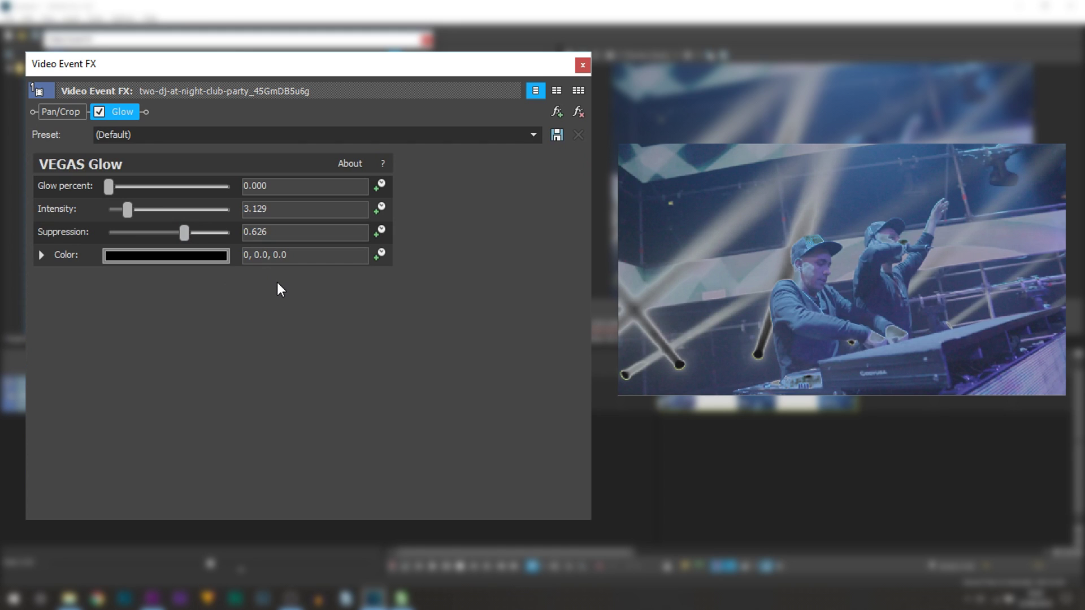
pyautogui.click(168, 257)
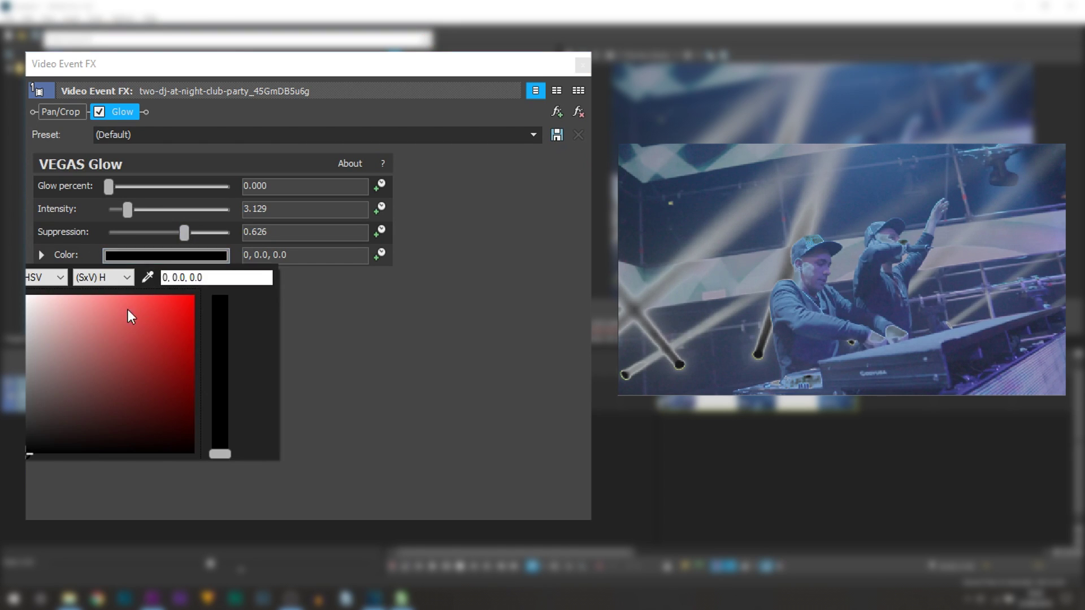
pyautogui.click(27, 295)
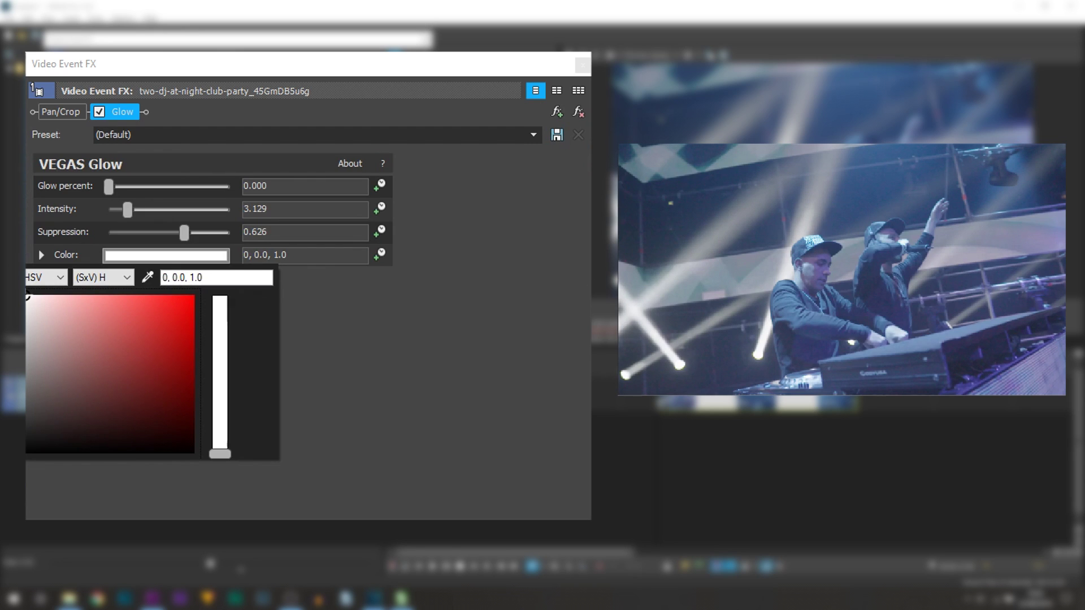
pyautogui.click(343, 378)
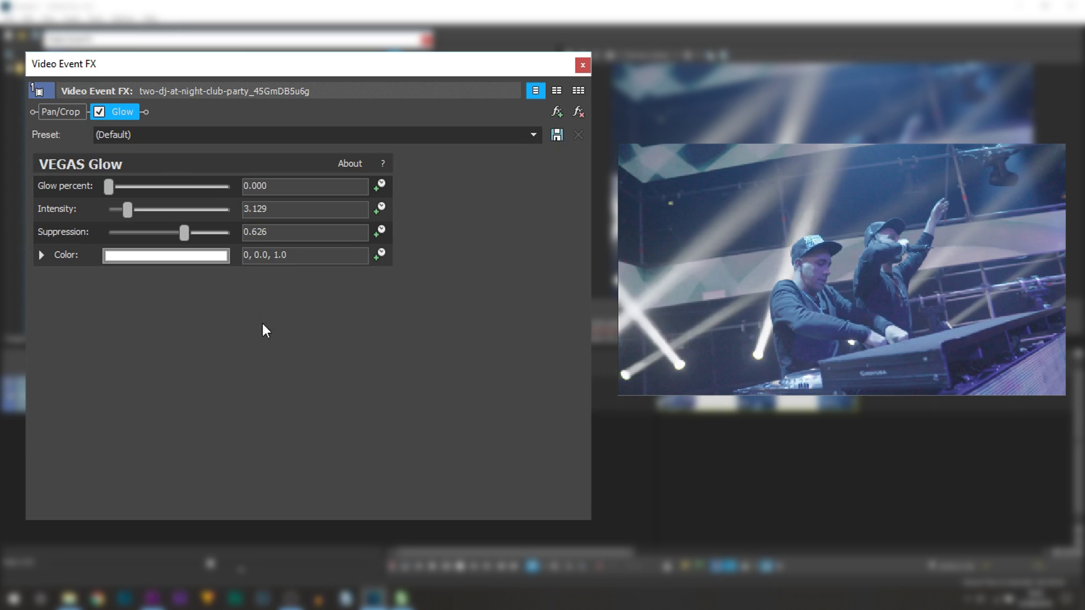
pyautogui.click(380, 255)
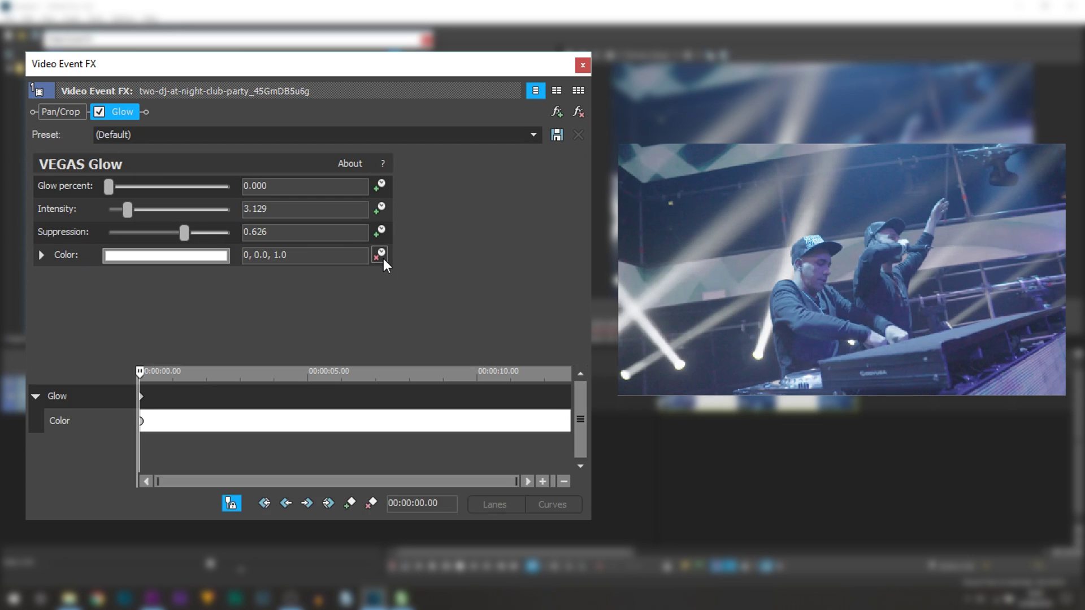
# Select the Glow keyframe lane and move the FX cursor to about one second
pyautogui.moveTo(152, 395); pyautogui.dragTo(93, 408)
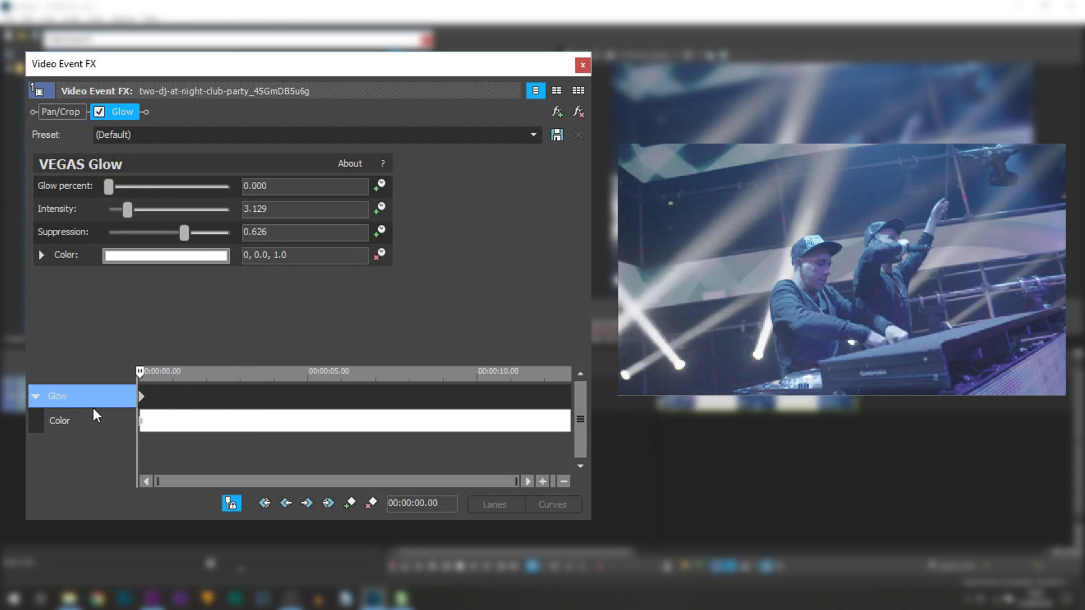
pyautogui.click(232, 504)
pyautogui.click(231, 503)
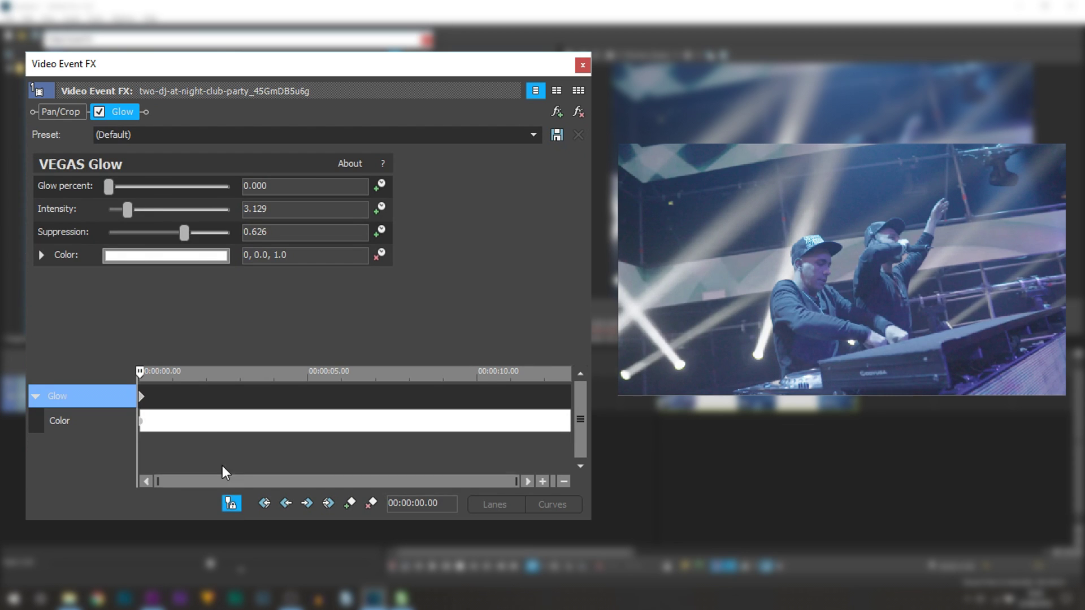
pyautogui.click(153, 396)
pyautogui.moveTo(161, 404); pyautogui.dragTo(230, 407)
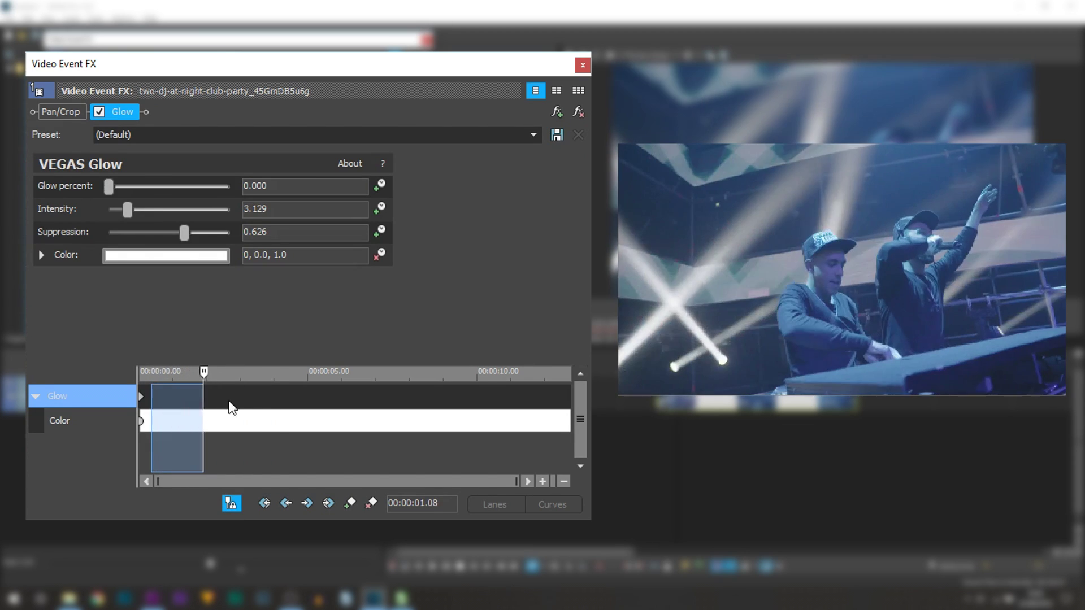
pyautogui.click(280, 398)
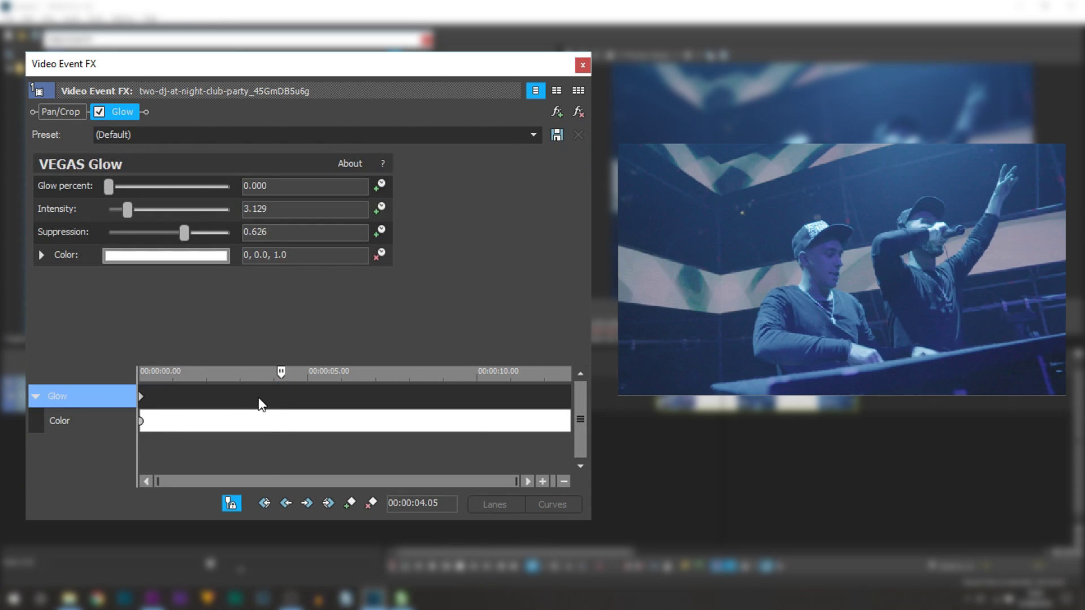
pyautogui.moveTo(254, 402); pyautogui.dragTo(141, 416)
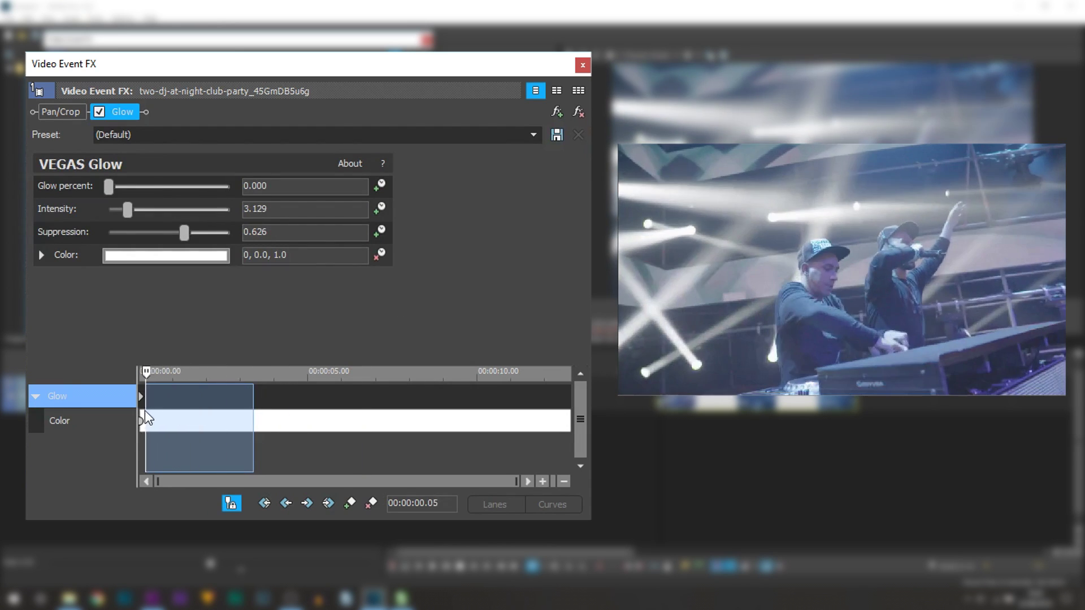
pyautogui.click(141, 417)
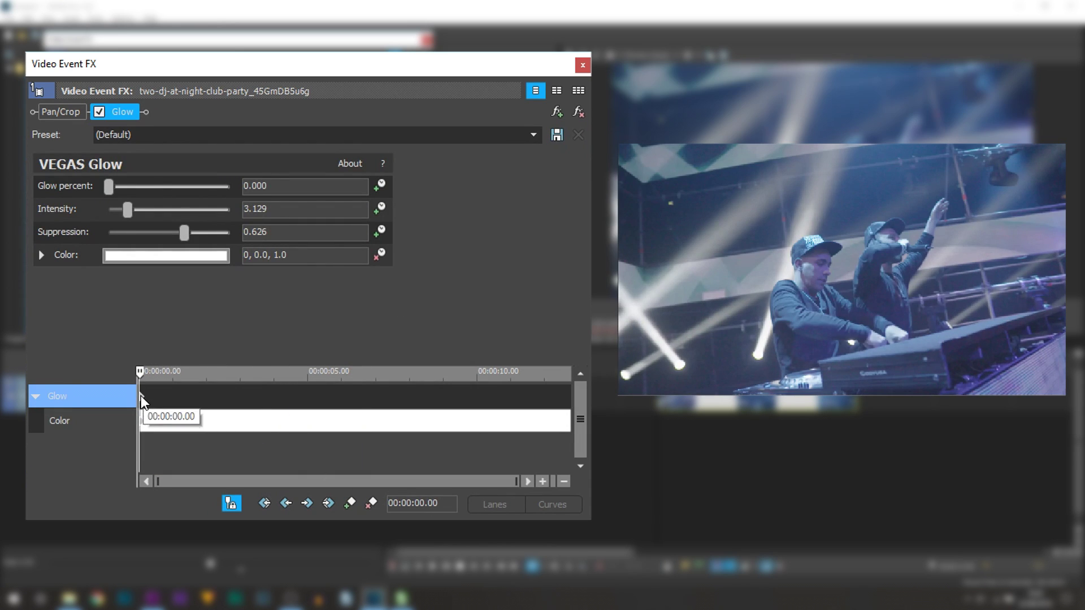
pyautogui.moveTo(149, 396); pyautogui.dragTo(178, 395)
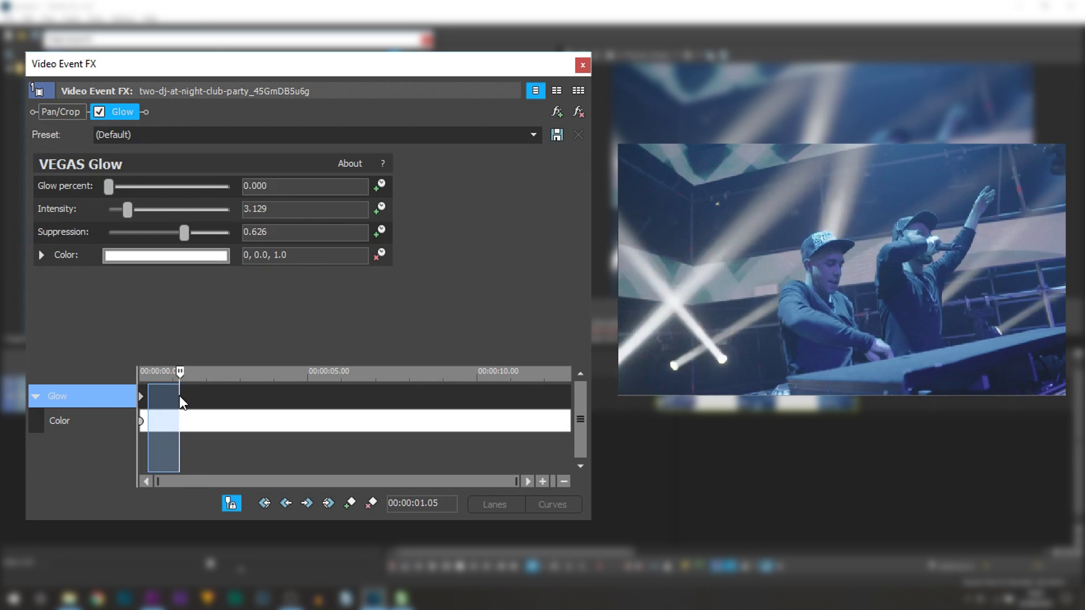
pyautogui.click(179, 396)
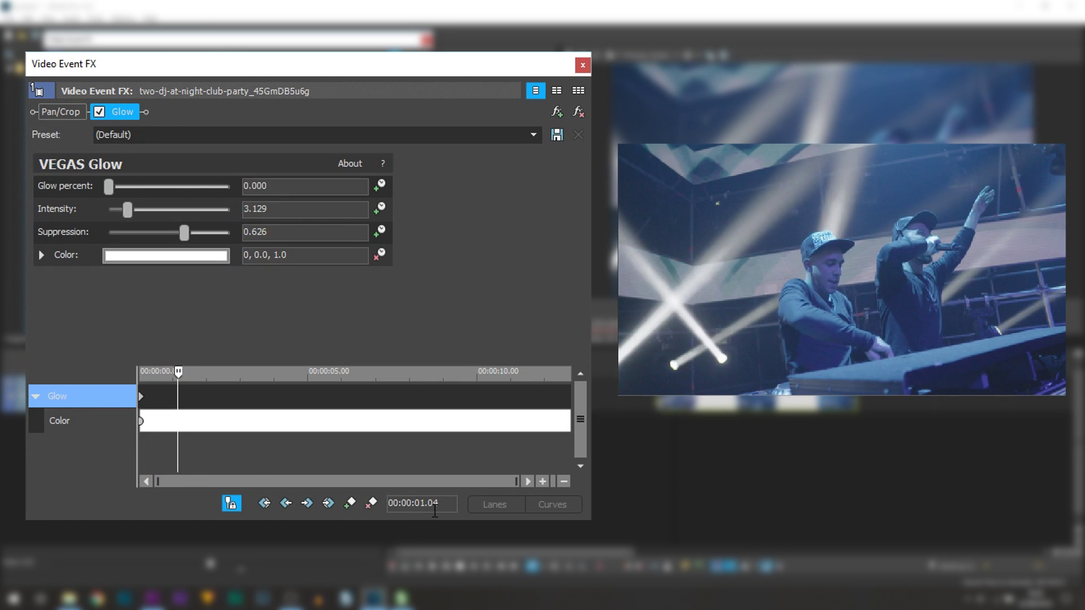
# Set the FX cursor to exactly 00:00:01.04 and bring up the Glow colour picker
pyautogui.doubleClick(449, 507)
pyautogui.press('Return')
pyautogui.click(138, 258)
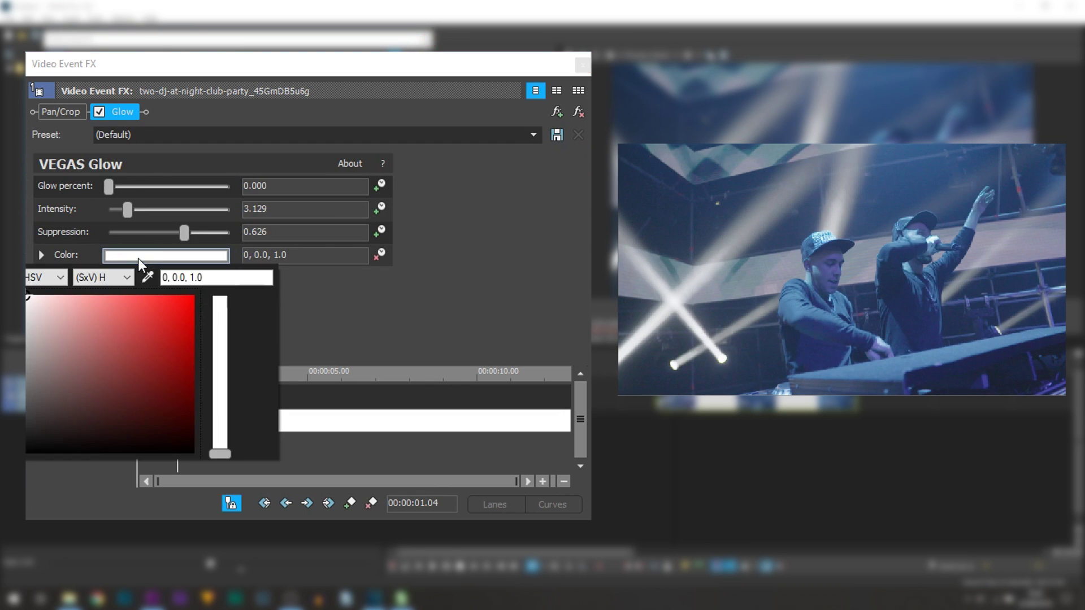
# Keyframe the glow colour red, orange, yellow-green, green and cyan at one-second intervals
pyautogui.click(192, 296)
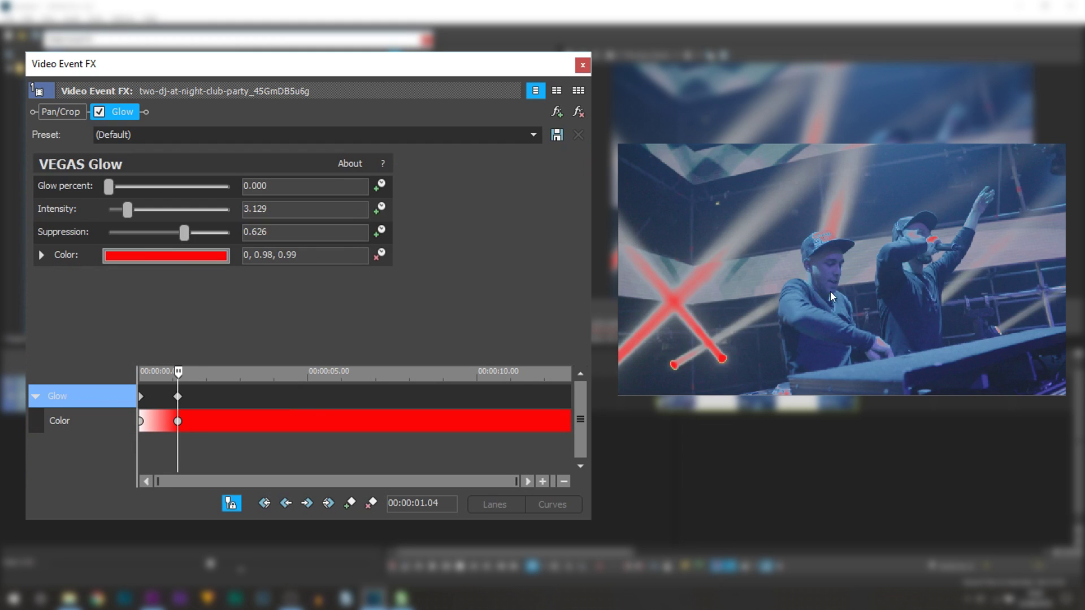
pyautogui.click(219, 396)
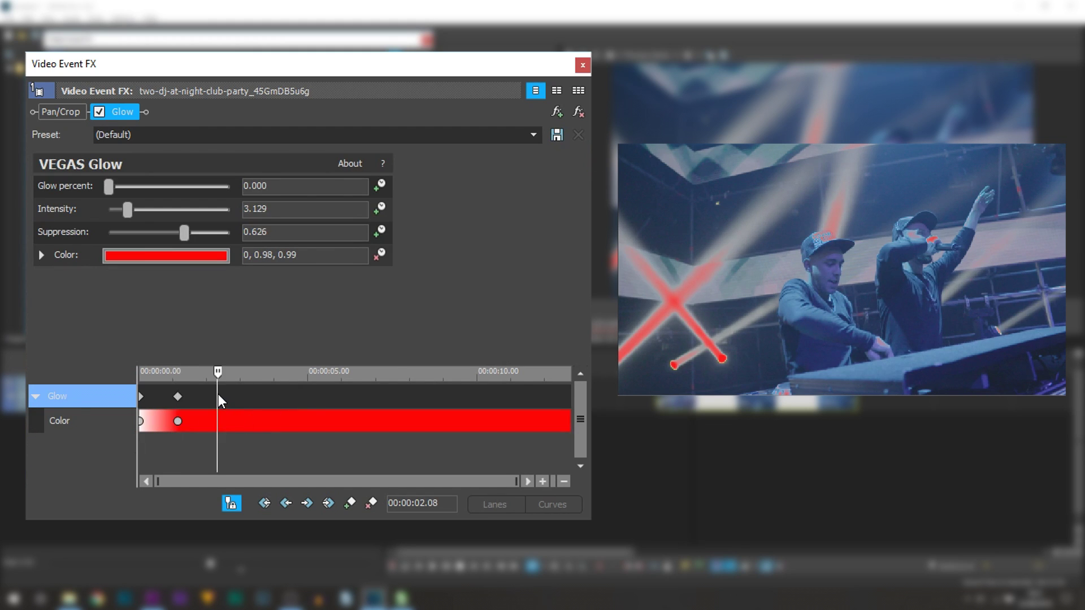
pyautogui.click(195, 258)
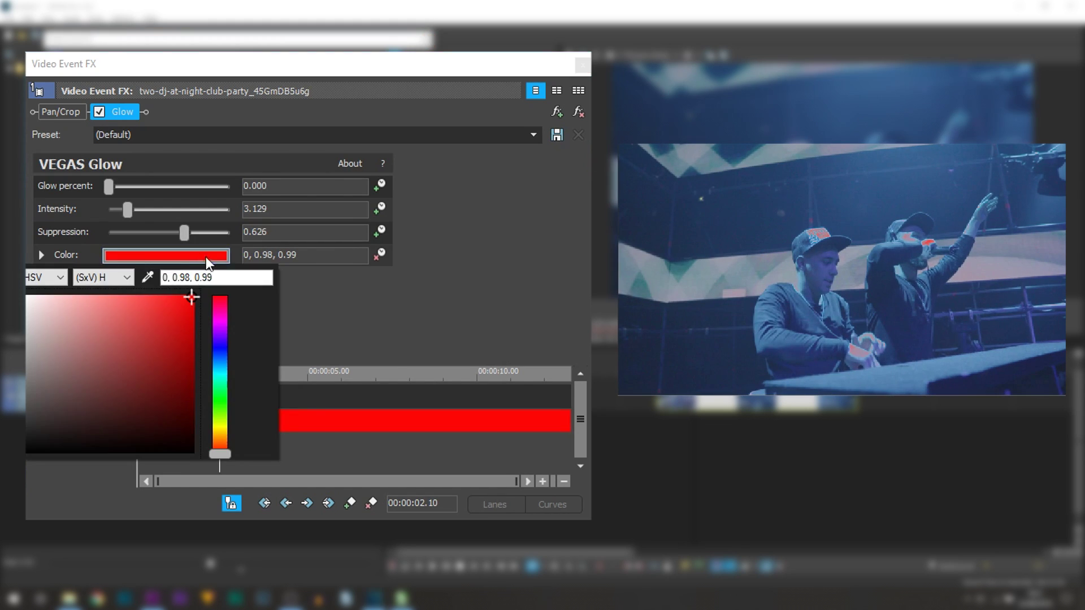
pyautogui.click(222, 436)
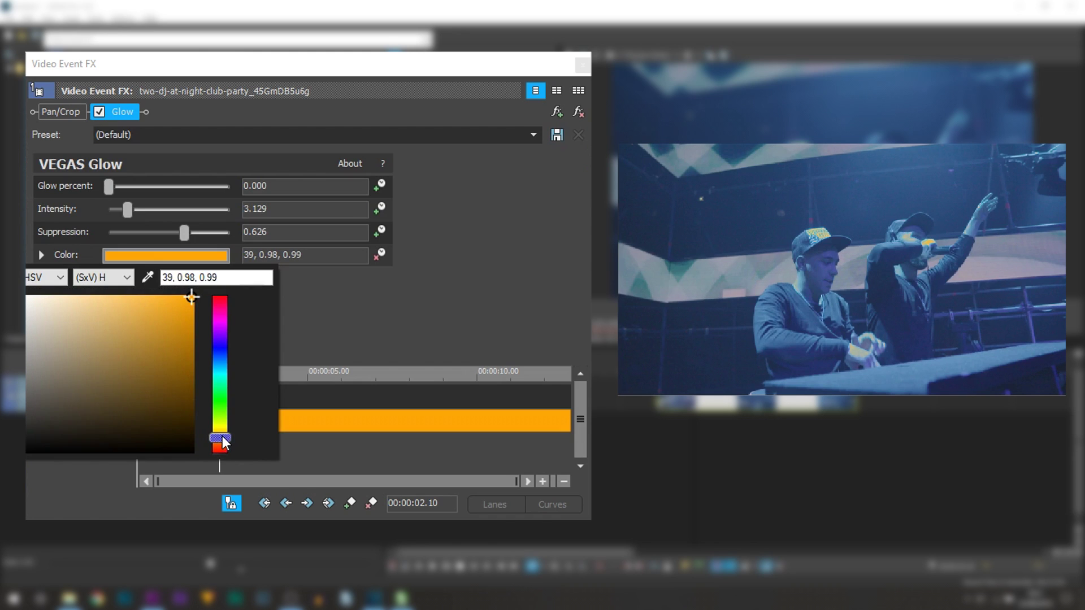
pyautogui.moveTo(252, 397); pyautogui.dragTo(257, 398)
pyautogui.click(219, 258)
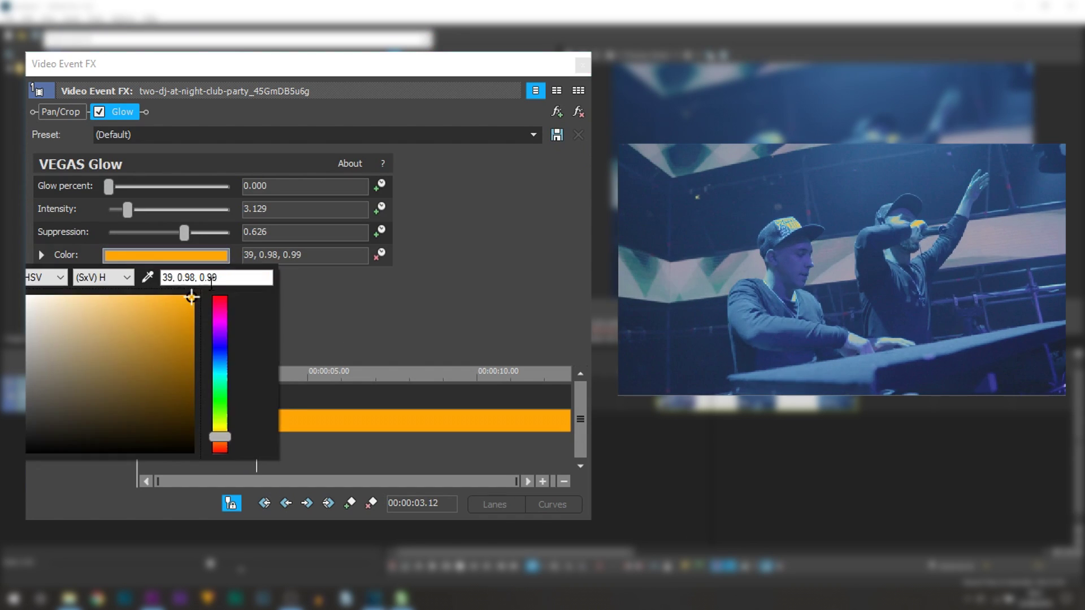
pyautogui.click(221, 418)
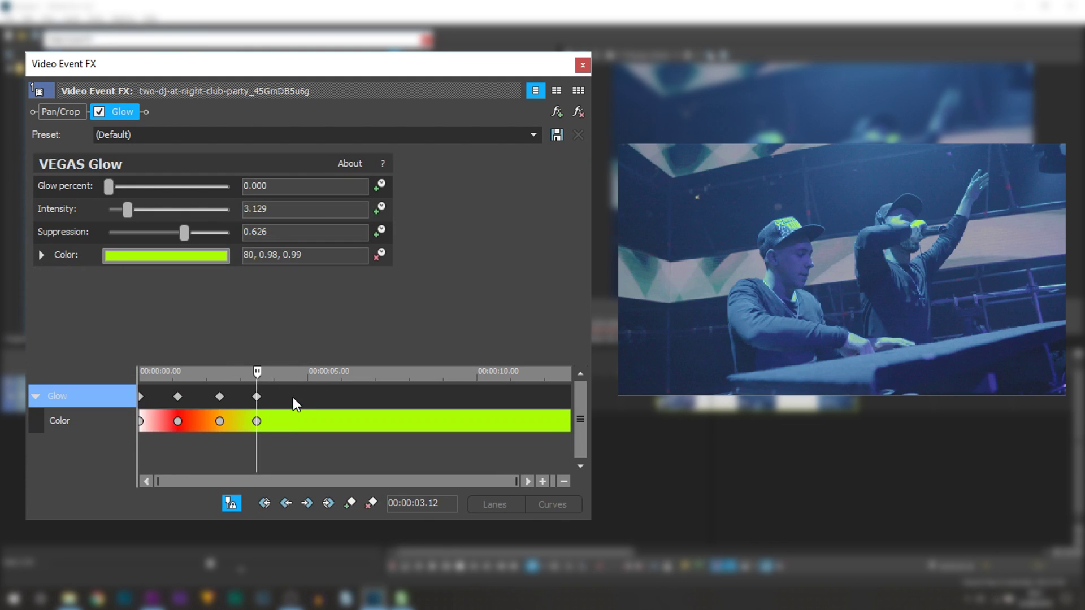
pyautogui.moveTo(293, 398); pyautogui.dragTo(293, 398)
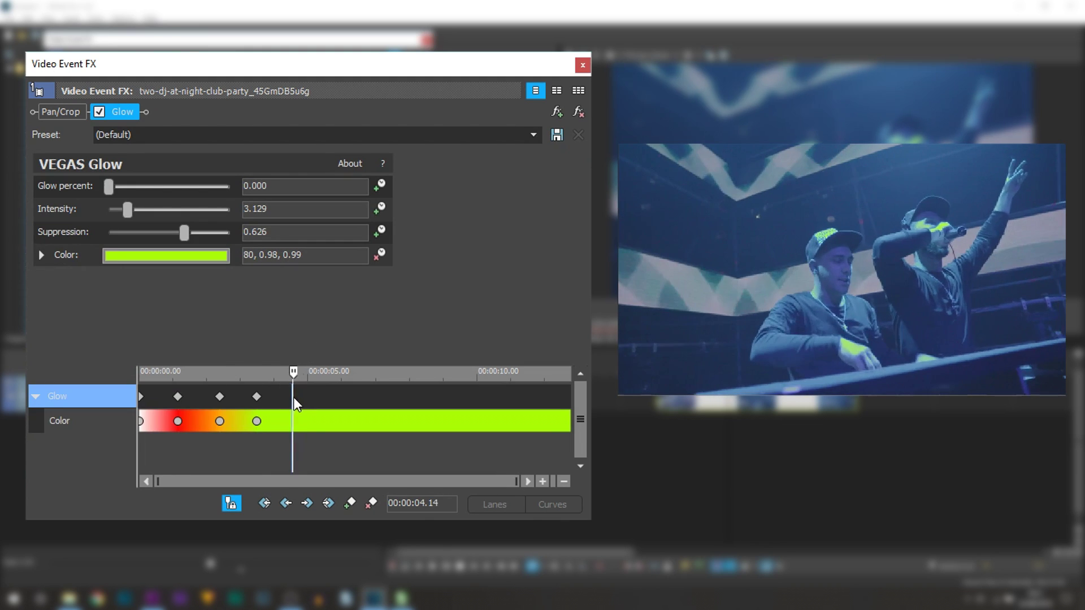
pyautogui.click(215, 262)
pyautogui.click(227, 388)
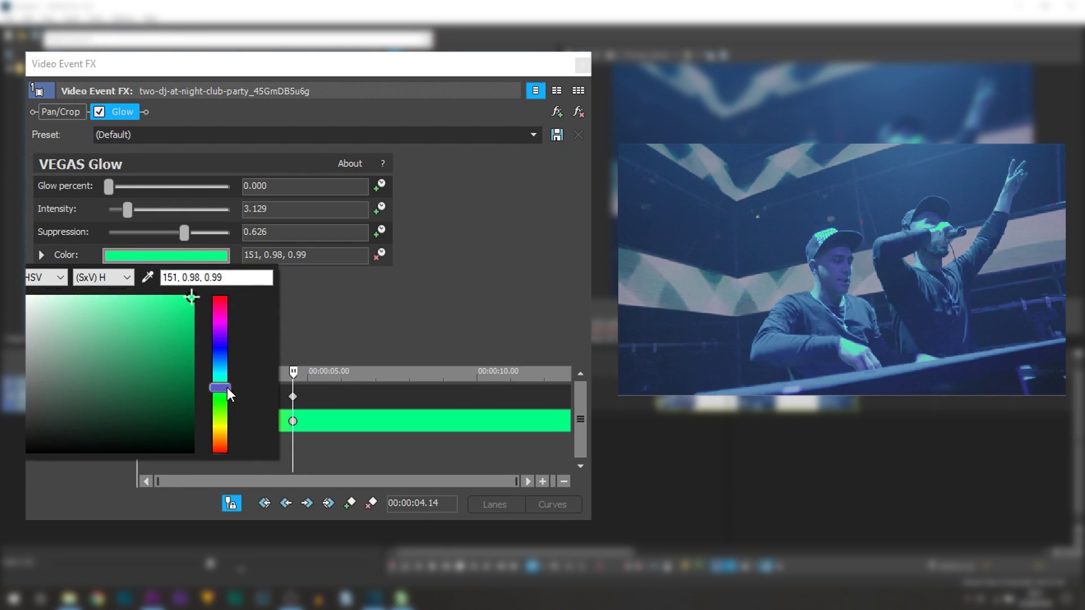
pyautogui.click(330, 402)
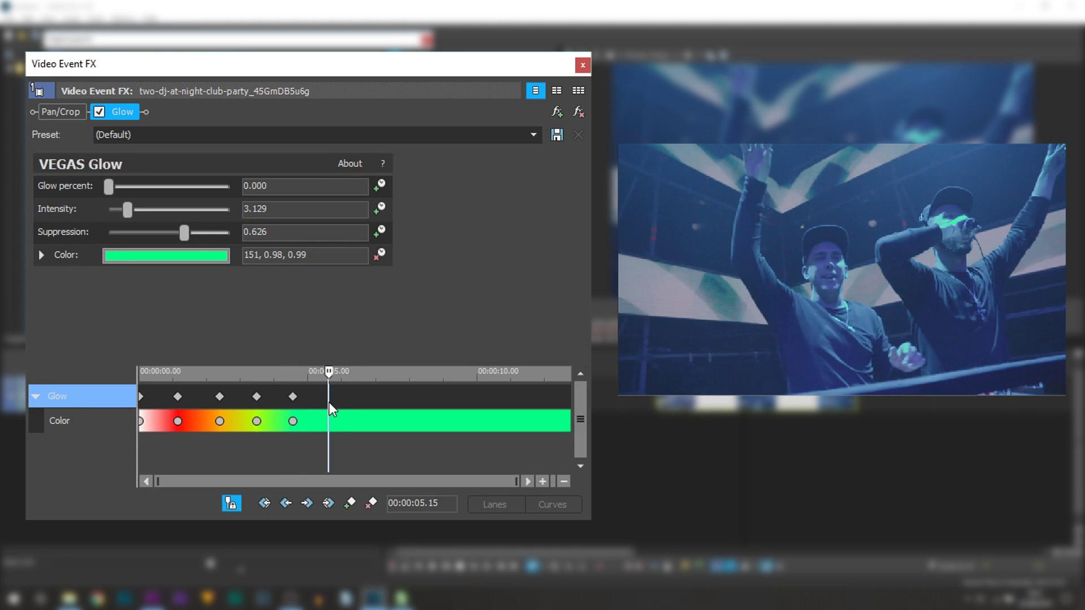
pyautogui.click(211, 256)
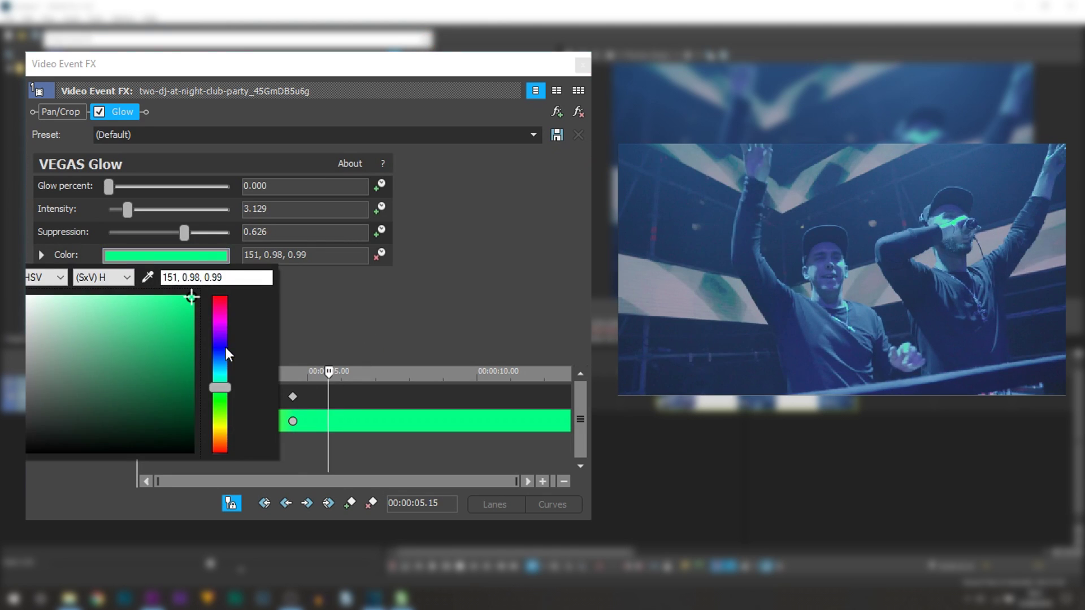
pyautogui.click(223, 372)
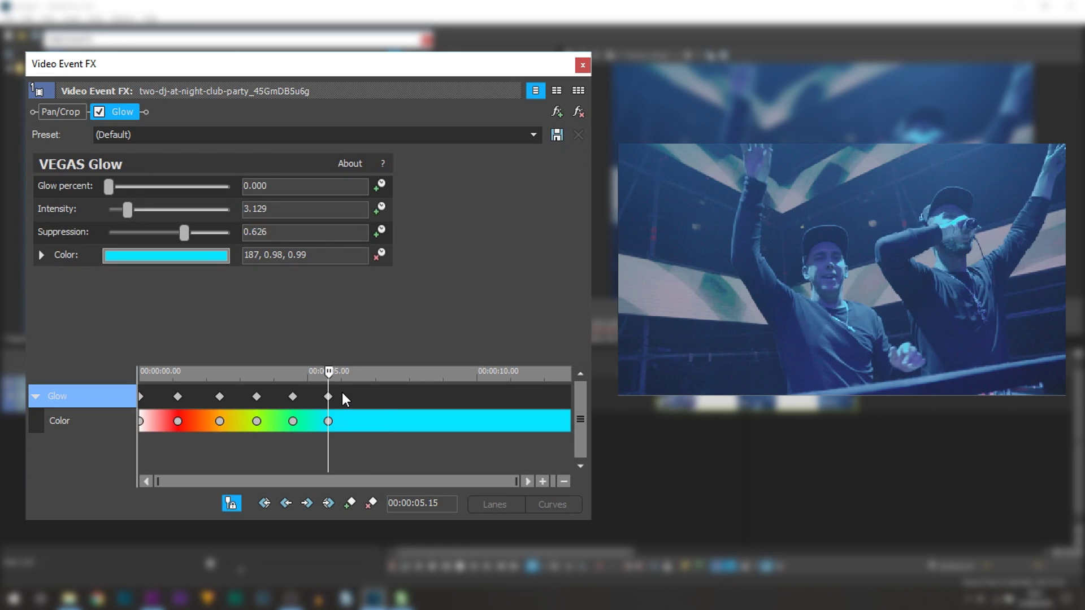
# Keyframe blue, purple, magenta and pink (334, 0.98, 0.99) at seconds six through nine
pyautogui.click(355, 397)
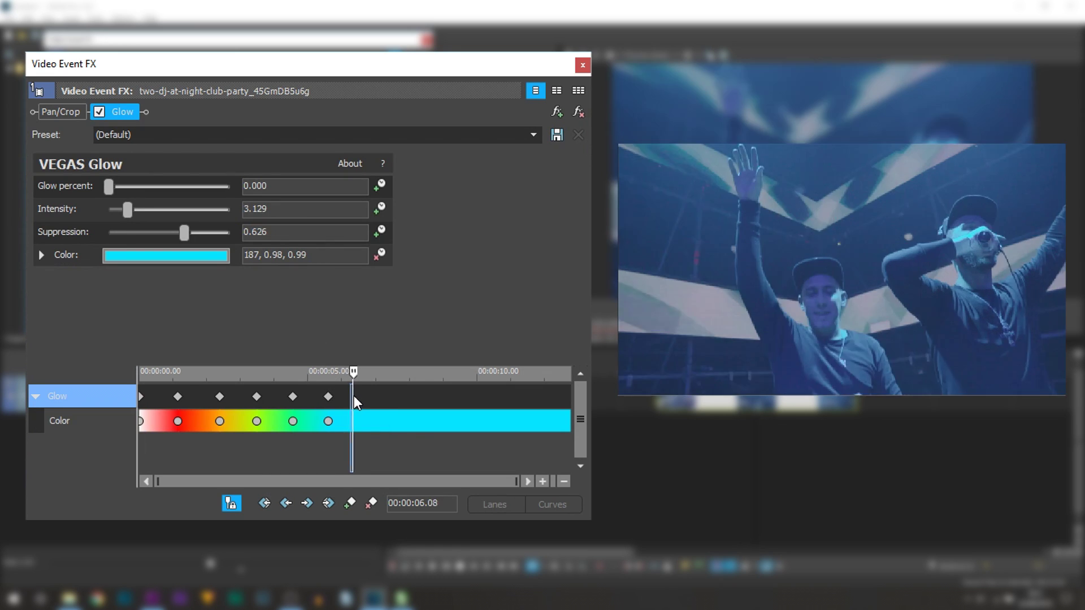
pyautogui.click(185, 259)
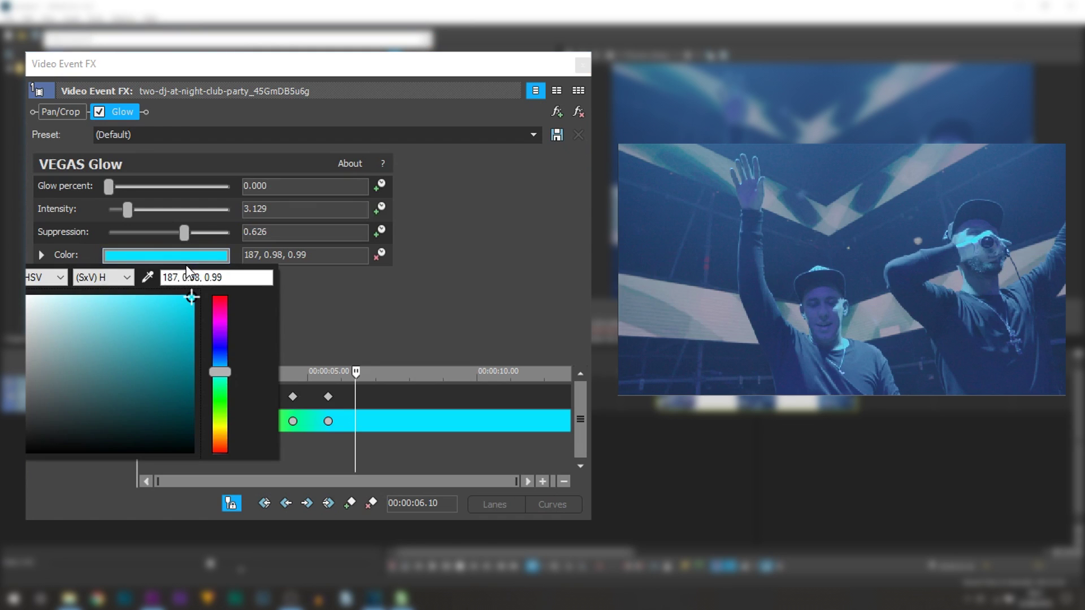
pyautogui.click(226, 350)
pyautogui.click(383, 397)
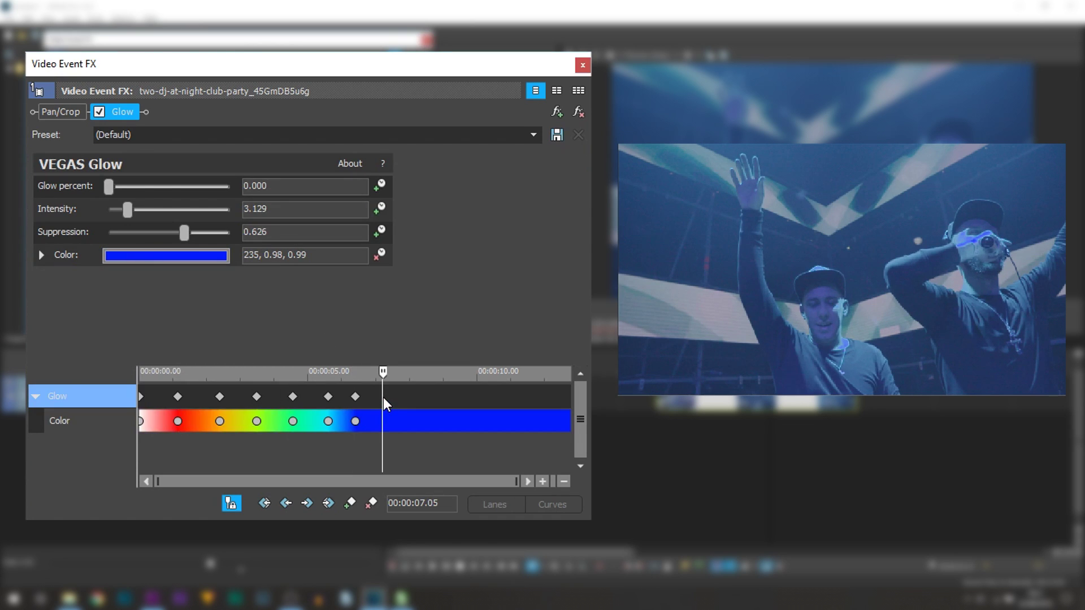
pyautogui.click(190, 259)
pyautogui.click(221, 337)
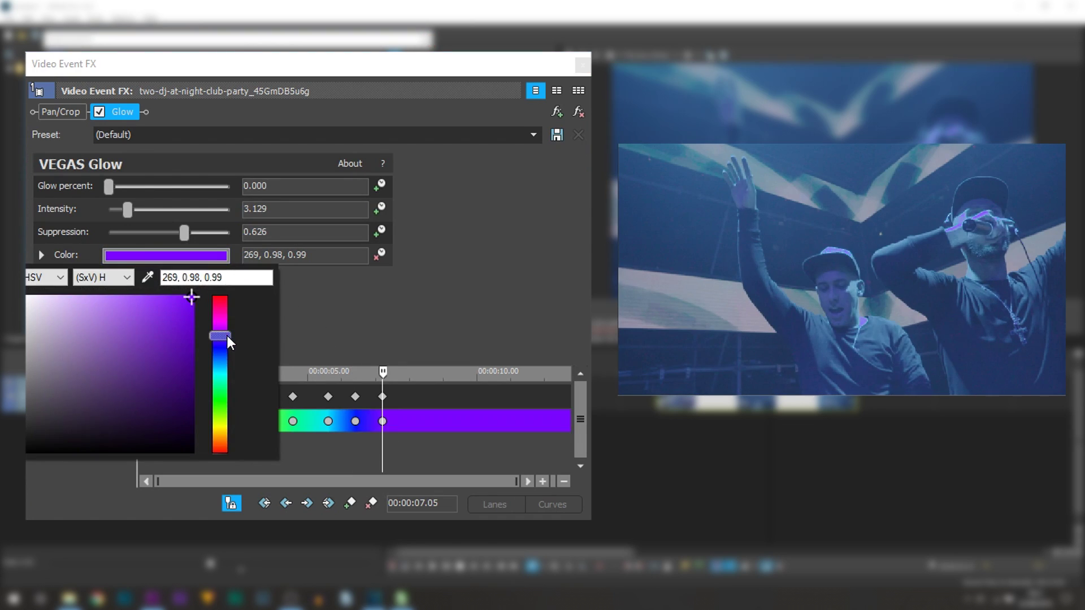
pyautogui.click(409, 399)
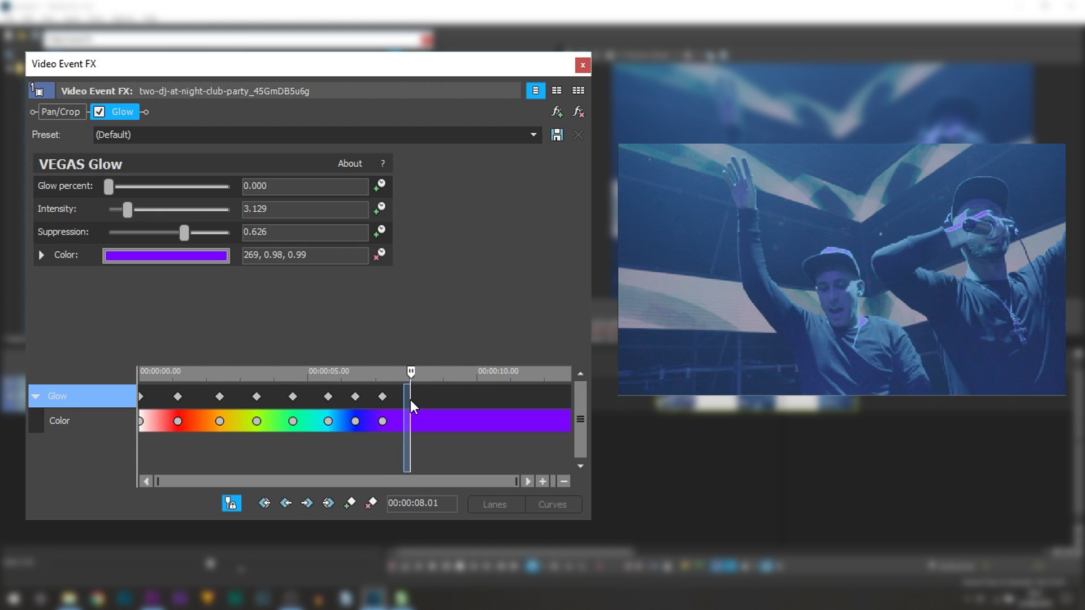
pyautogui.click(219, 257)
pyautogui.click(220, 311)
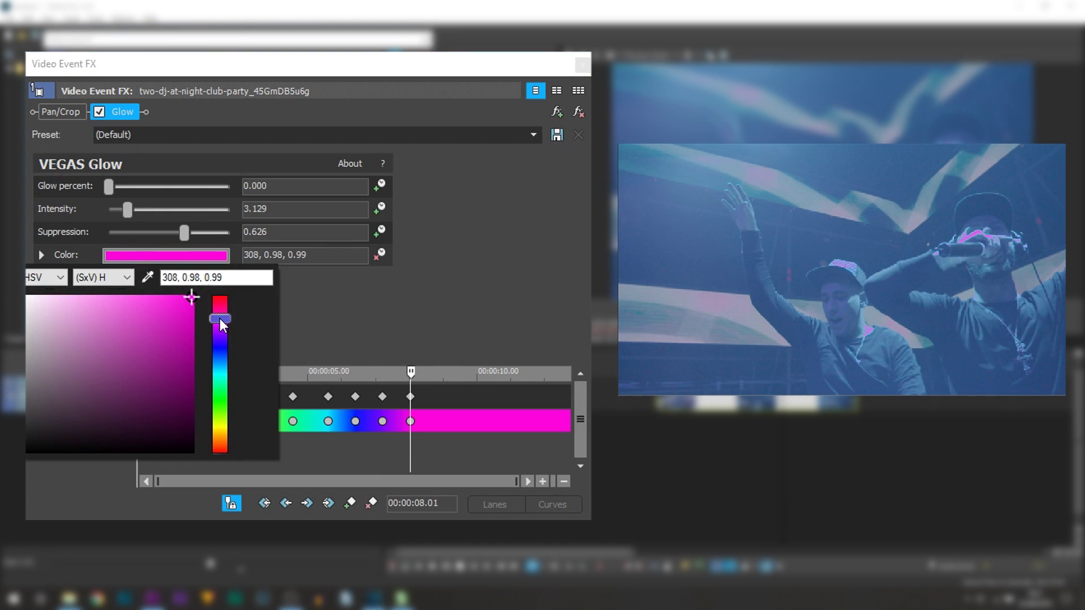
pyautogui.click(447, 401)
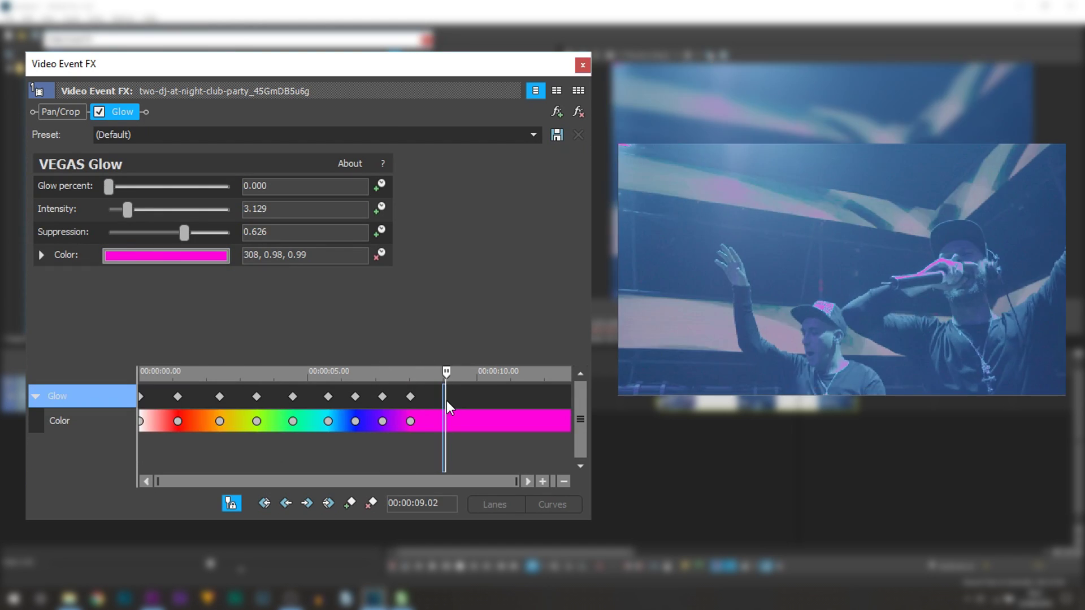
pyautogui.click(155, 253)
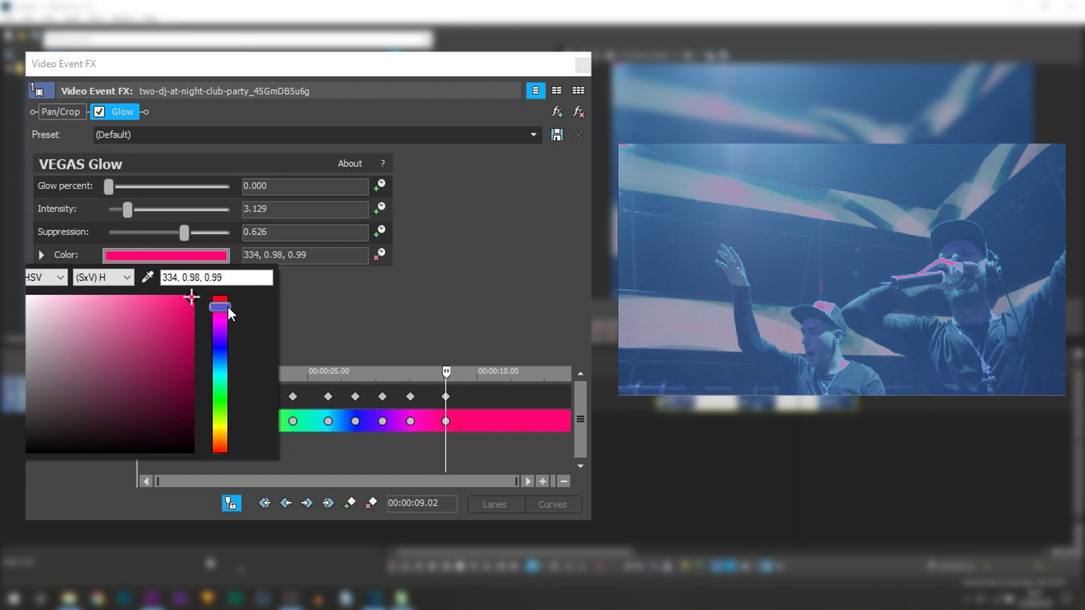
pyautogui.click(503, 311)
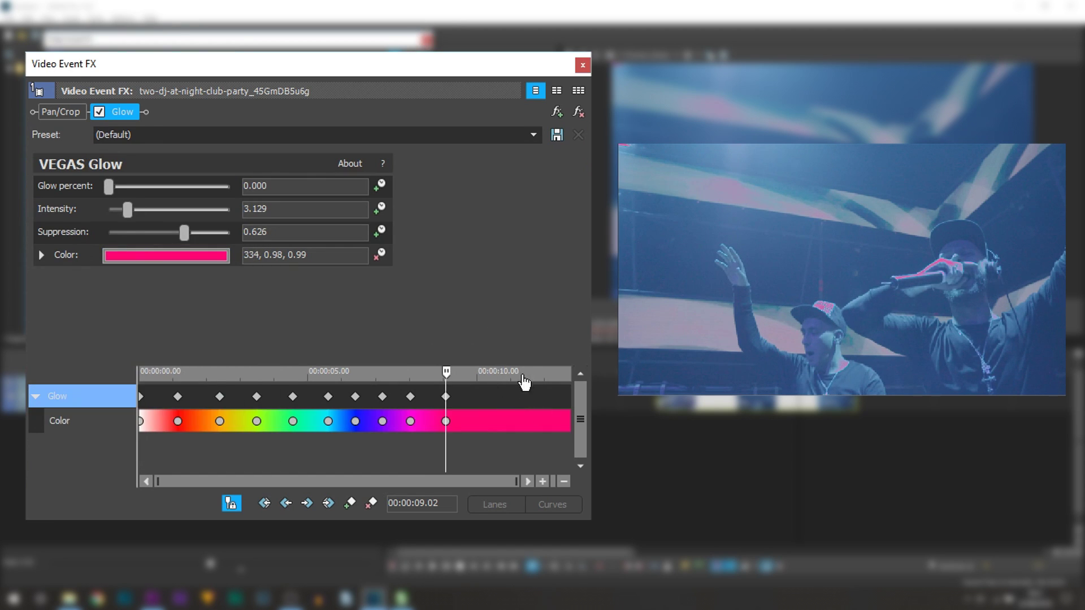
# Place the cursor just past the last colour keyframe and play a few frames
pyautogui.click(471, 396)
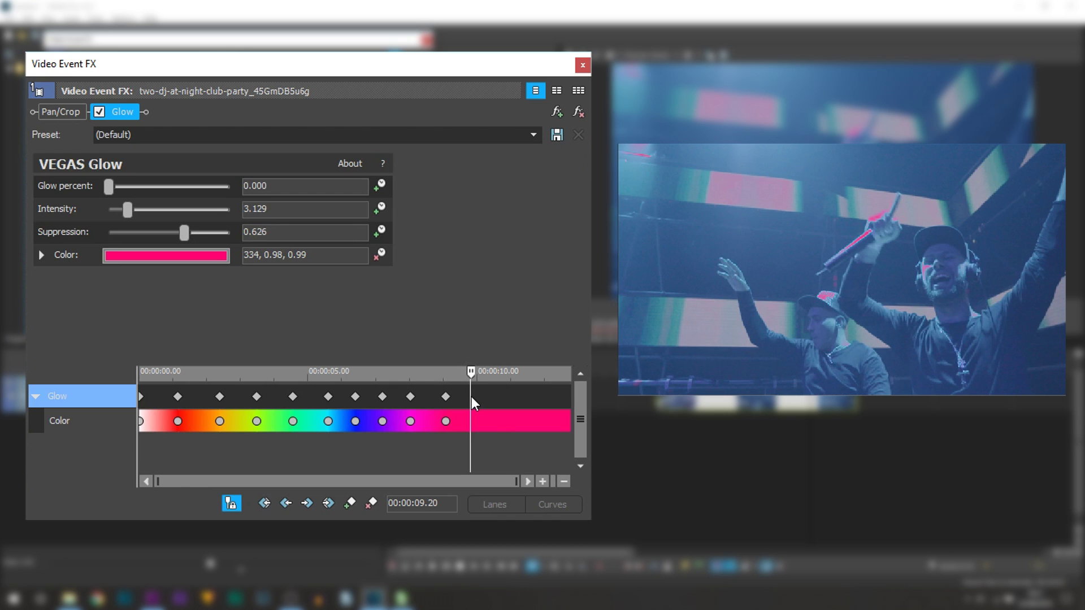
pyautogui.moveTo(472, 396)
pyautogui.mouseDown()
pyautogui.moveTo(446, 398)
pyautogui.moveTo(480, 394)
pyautogui.mouseUp()
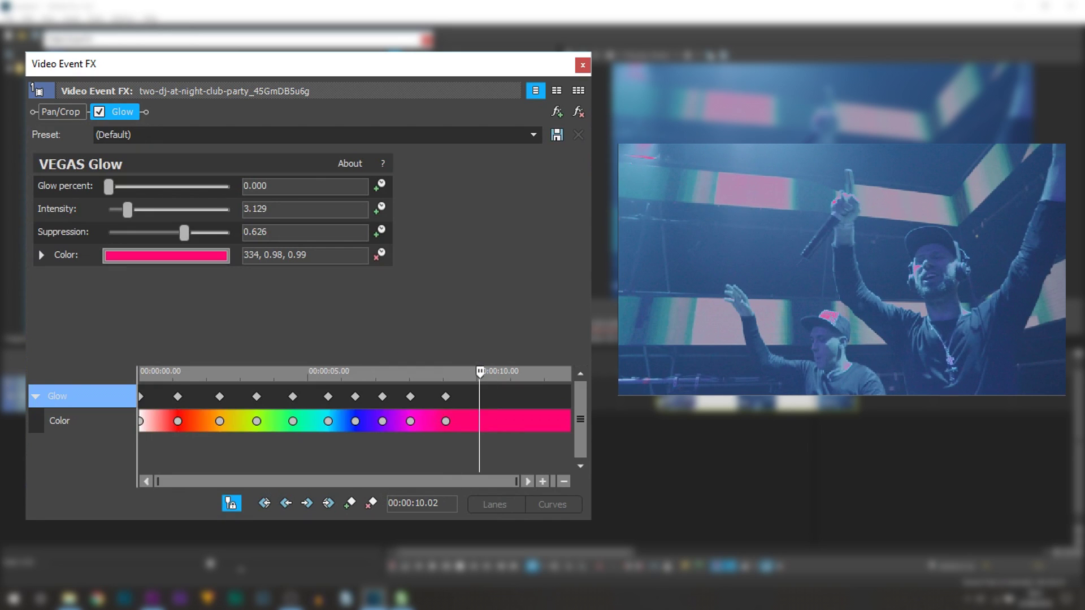
pyautogui.press('space')
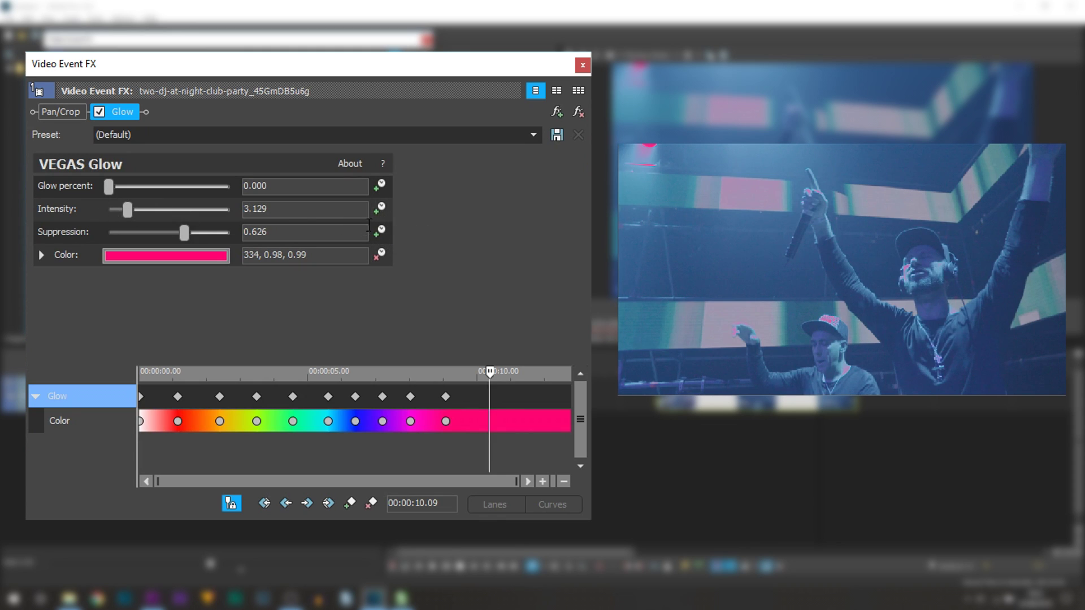
# Animate Intensity and Suppression, adding keyframes holding 3.129 and 0.626 at 9.02 s
pyautogui.click(381, 217)
pyautogui.click(380, 232)
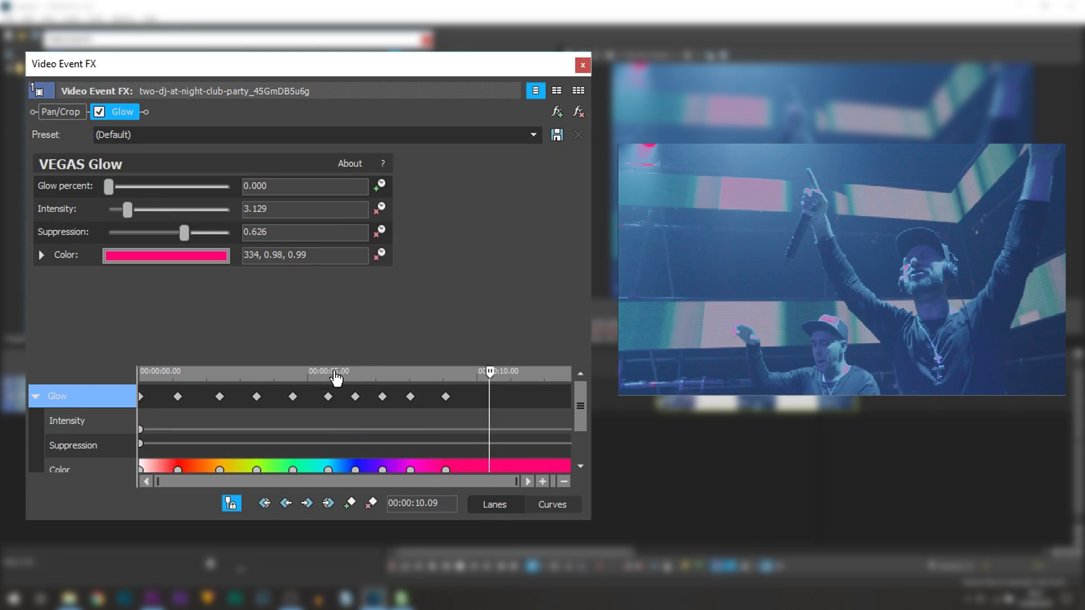
pyautogui.click(129, 422)
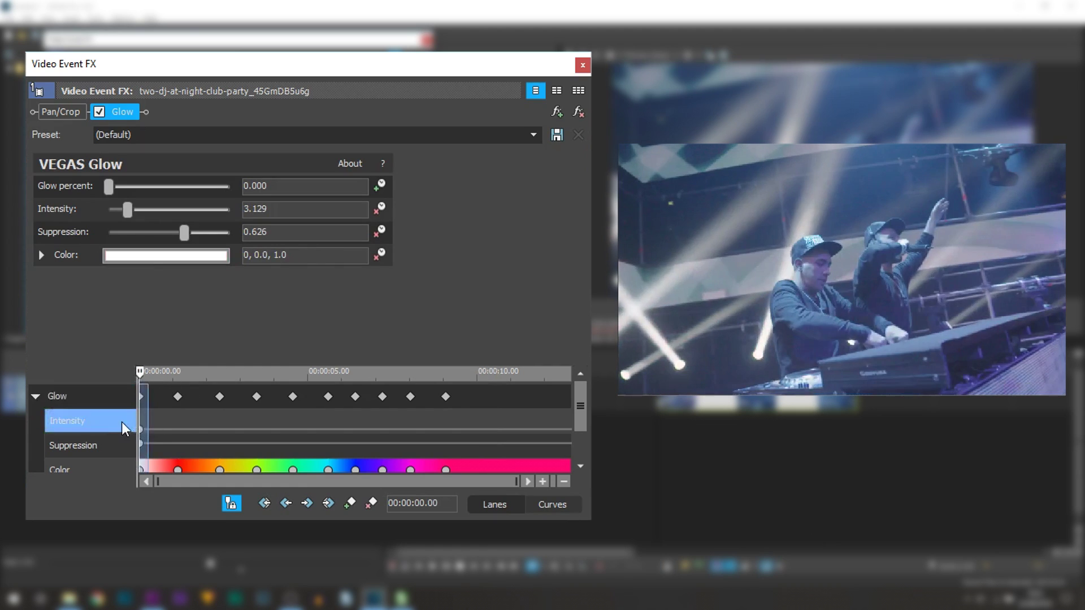
pyautogui.click(446, 397)
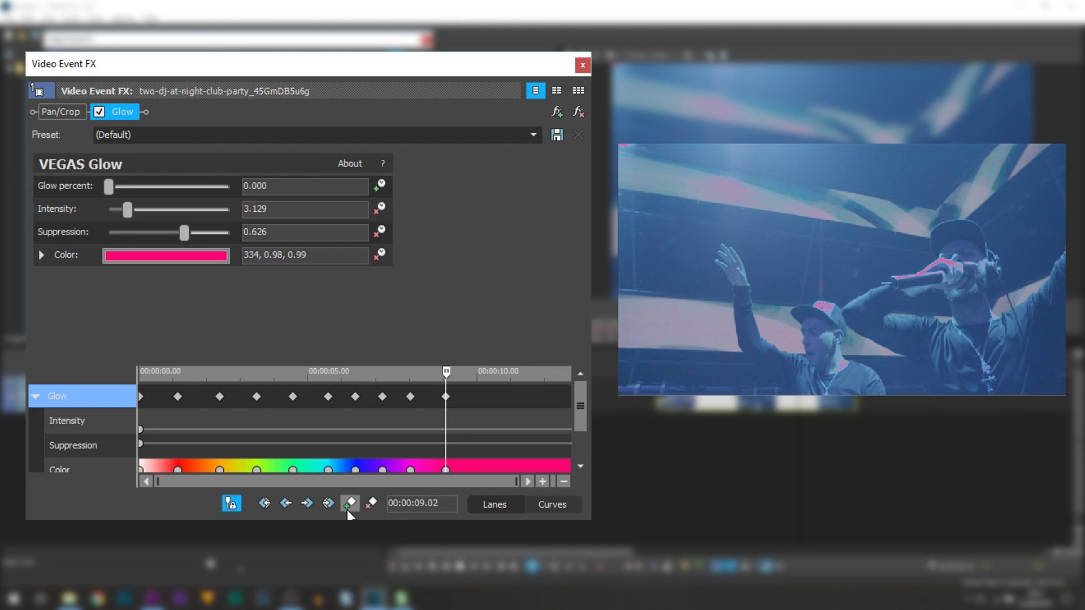
pyautogui.click(100, 420)
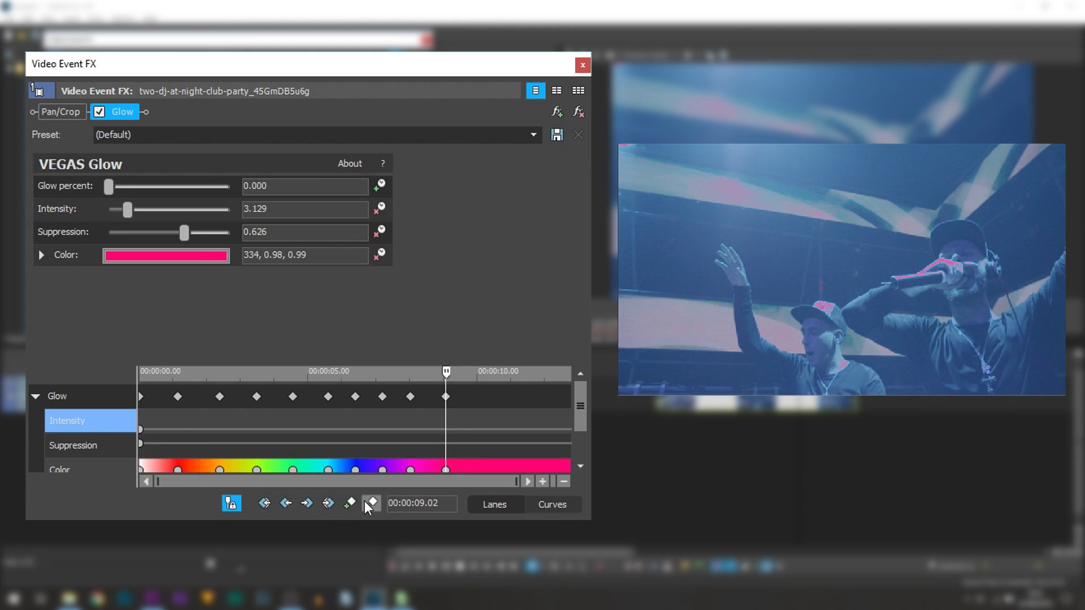
pyautogui.click(104, 446)
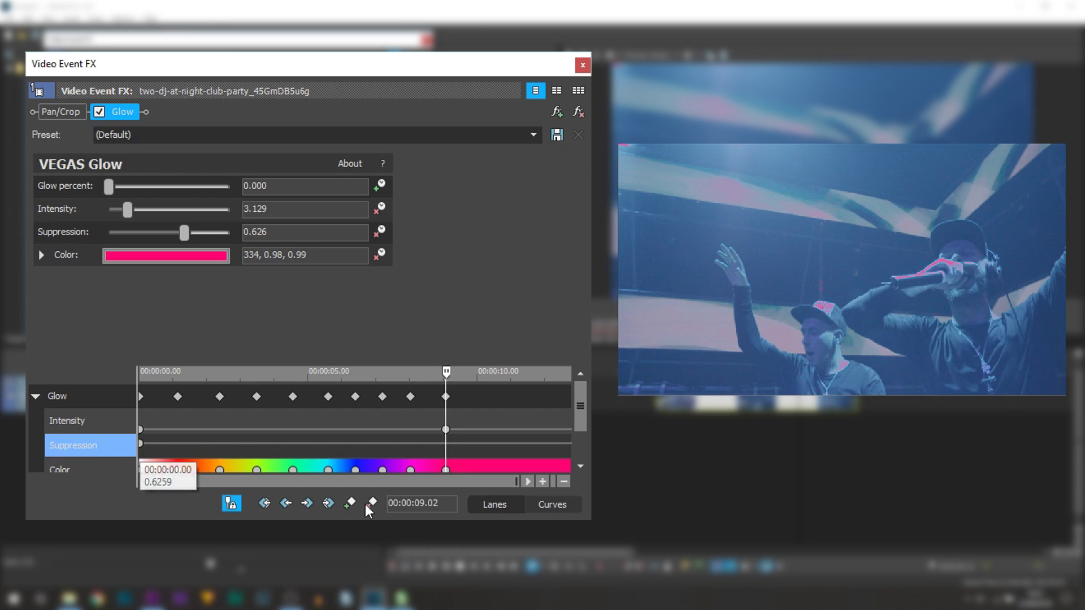
pyautogui.click(349, 502)
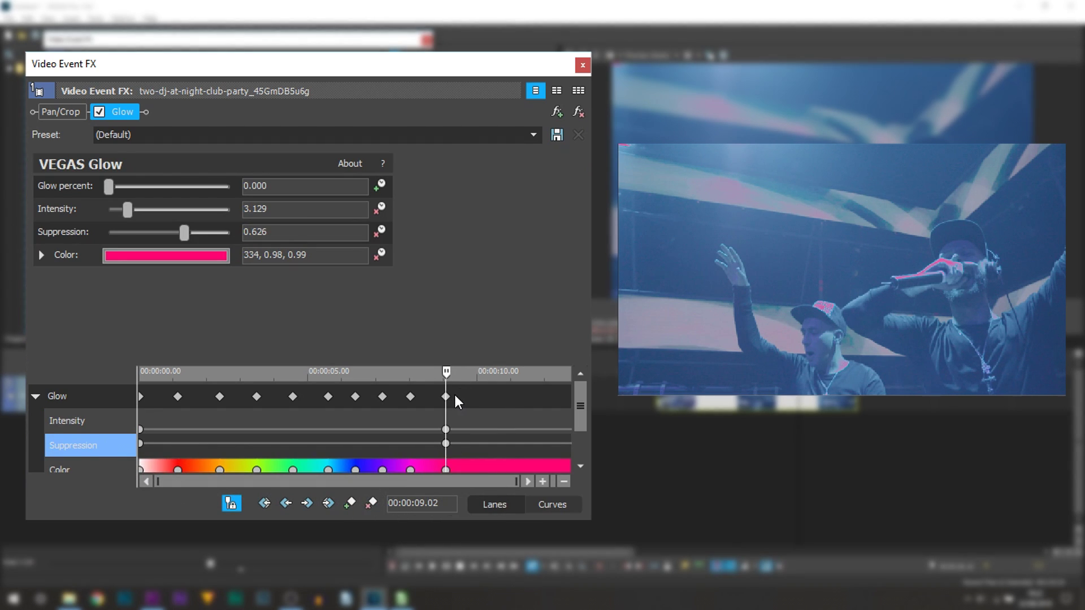
# At 10.01 s, drop both Suppression and Intensity to 0
pyautogui.moveTo(455, 396); pyautogui.dragTo(480, 397)
pyautogui.click(479, 397)
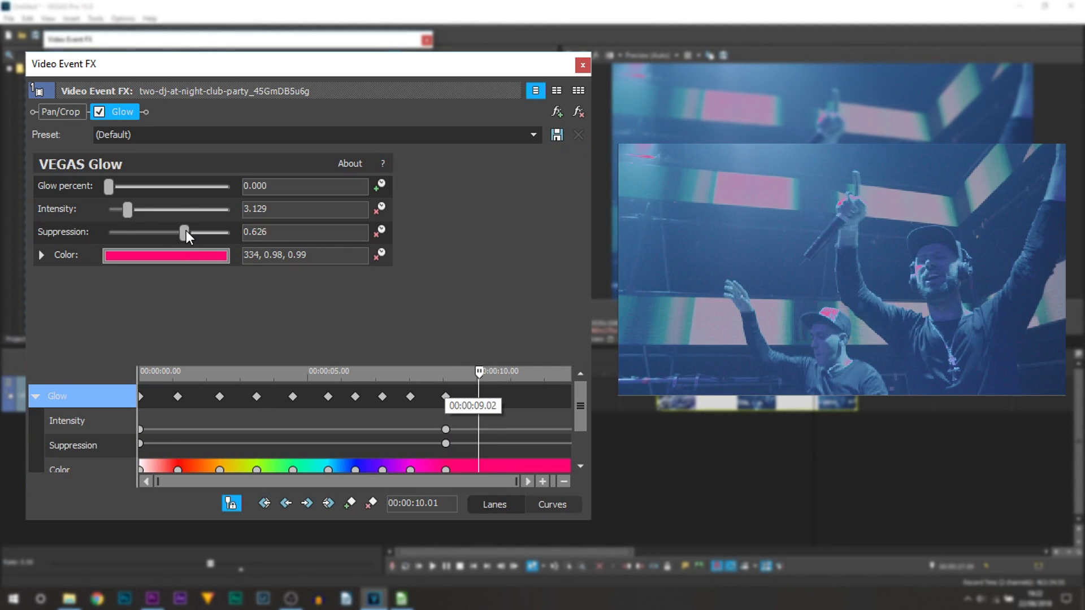
pyautogui.moveTo(186, 231); pyautogui.dragTo(109, 210)
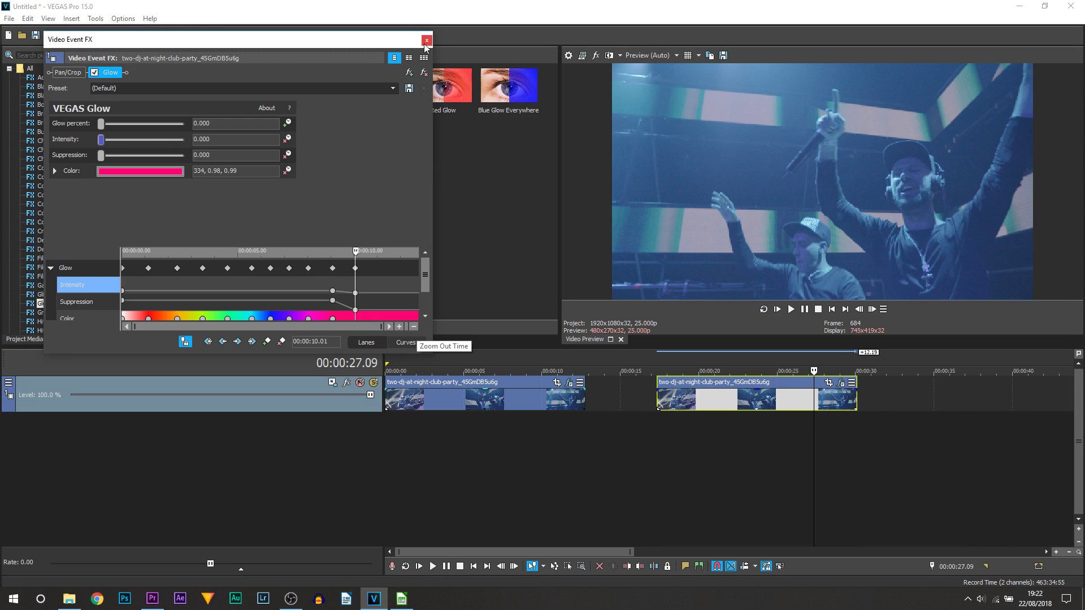
# Close the Video Event FX window and play the project from 17 seconds to about 23 s
pyautogui.click(427, 39)
pyautogui.click(659, 433)
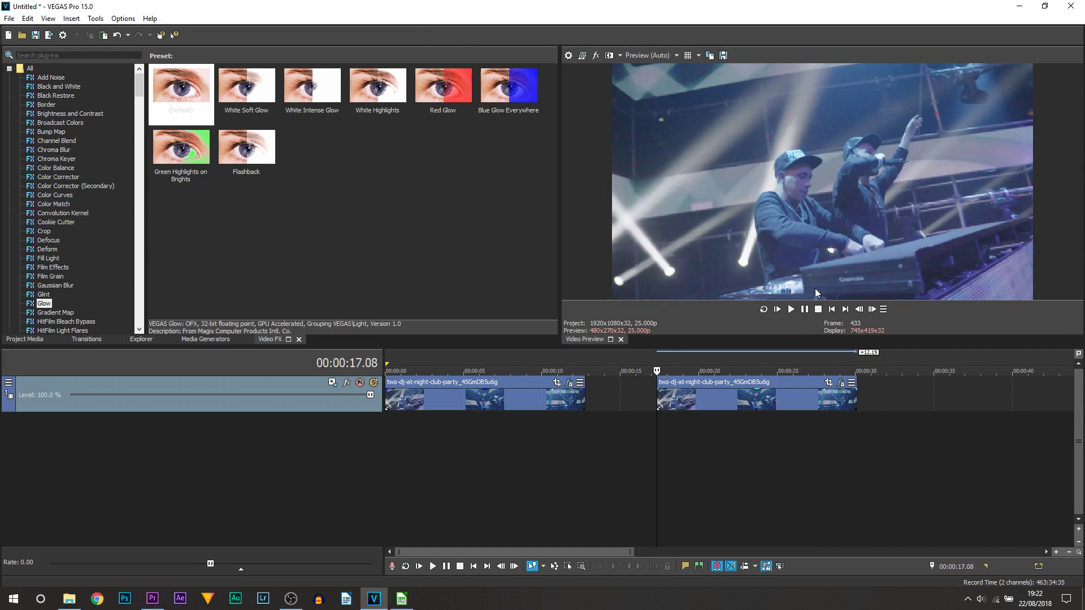
pyautogui.press('space')
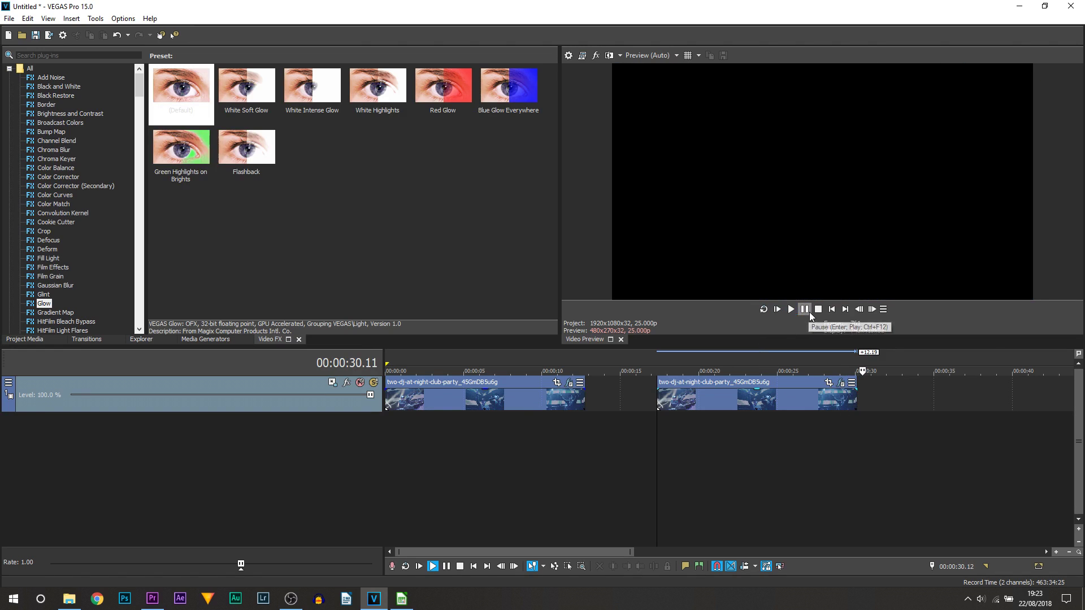
pyautogui.click(751, 432)
# Reopen the Glow settings and raise intensity at the 5.15 s and 4.14 s keyframes
pyautogui.click(841, 383)
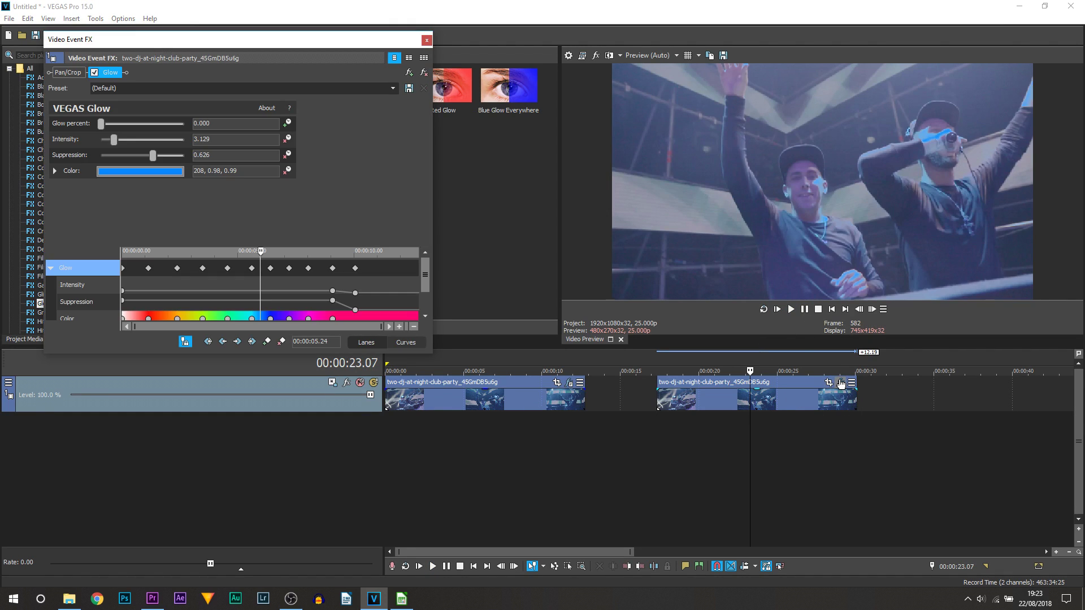
pyautogui.click(252, 269)
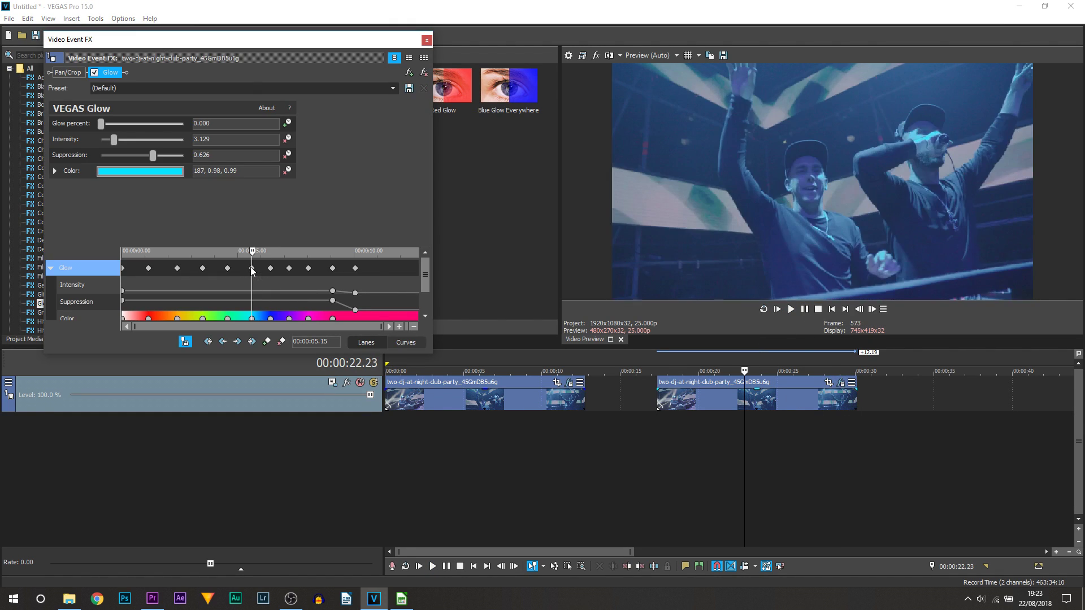
pyautogui.moveTo(112, 139); pyautogui.dragTo(121, 140)
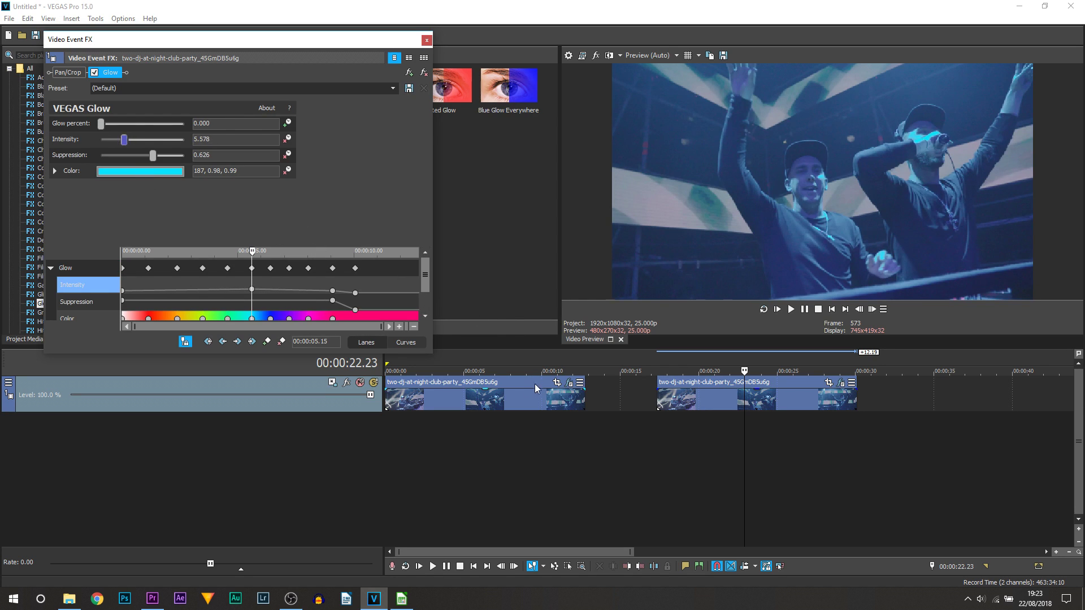
pyautogui.click(227, 269)
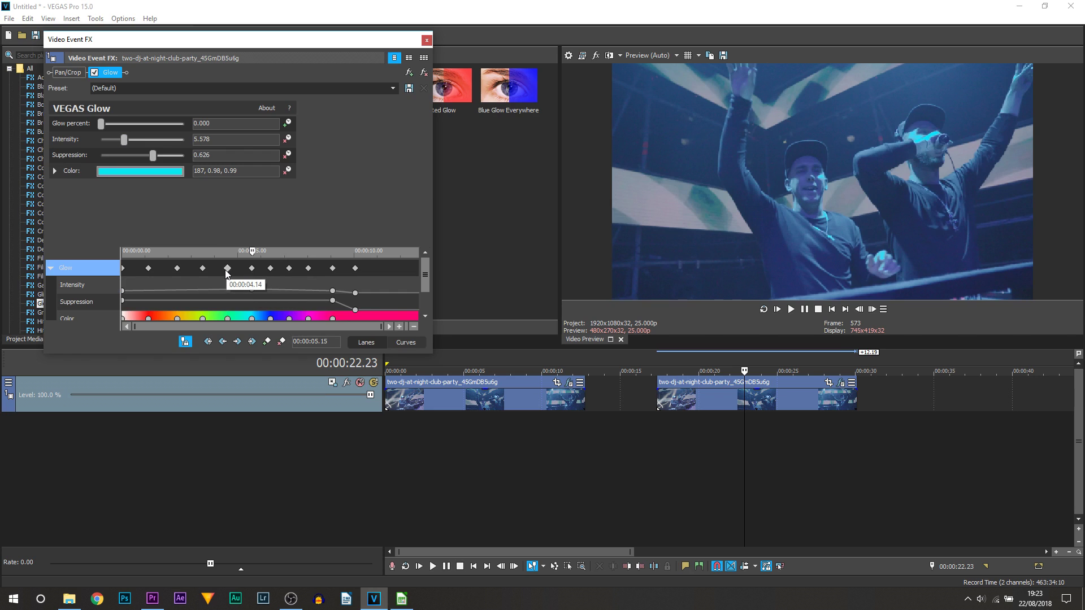
pyautogui.click(122, 141)
pyautogui.moveTo(129, 143)
pyautogui.mouseDown()
pyautogui.moveTo(116, 143)
pyautogui.moveTo(161, 159)
pyautogui.moveTo(117, 162)
pyautogui.moveTo(126, 163)
pyautogui.mouseUp()
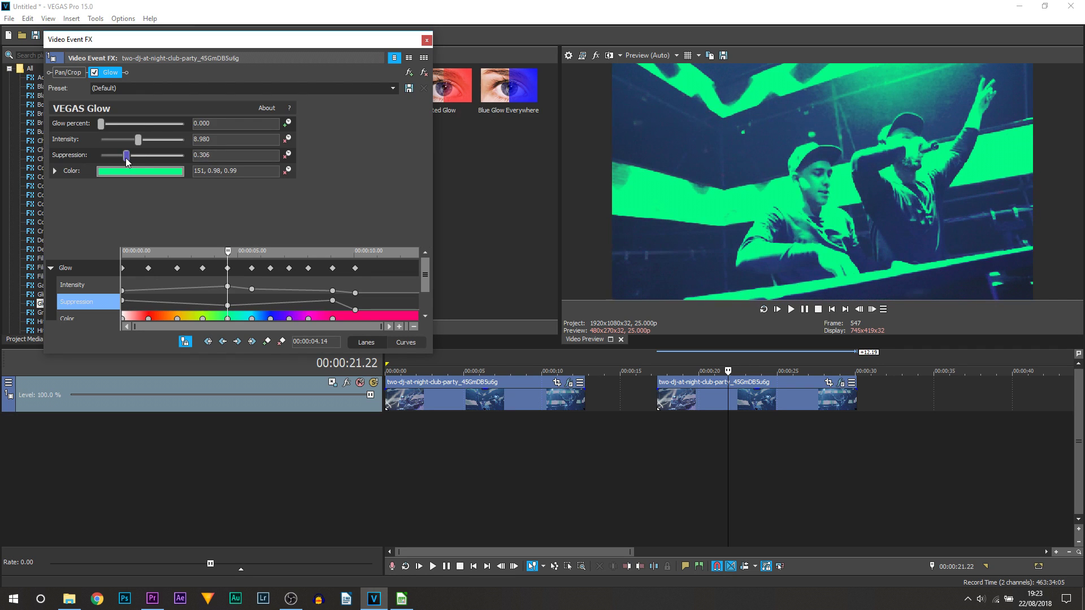
# Adjust intensity at 2.10 s, 6.10 s and 8.01 s (to 11.565), then close the FX window
pyautogui.click(177, 268)
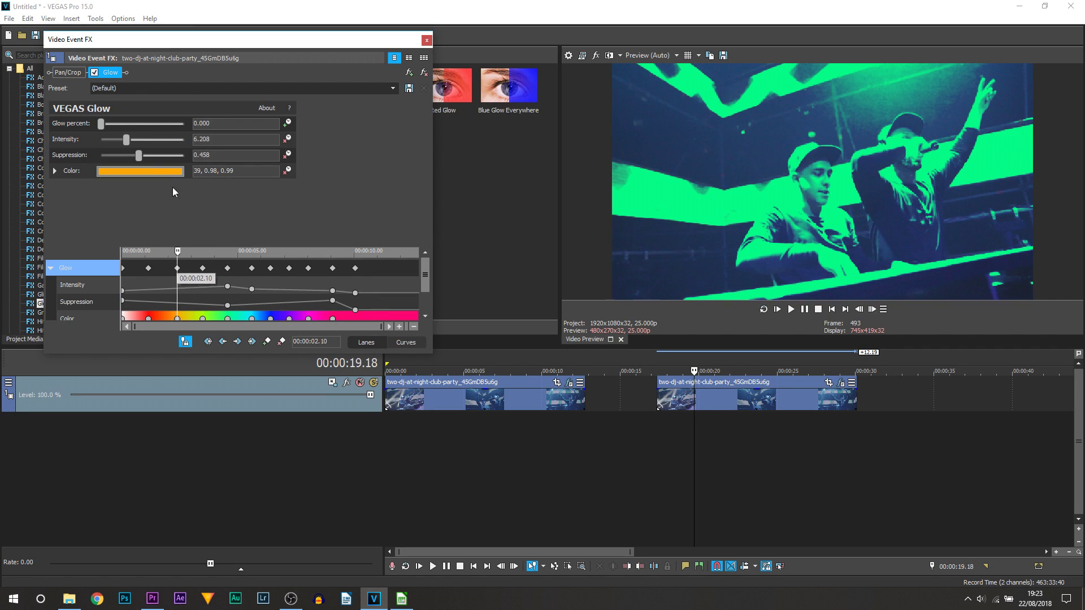
pyautogui.moveTo(125, 140); pyautogui.dragTo(146, 146)
pyautogui.click(270, 269)
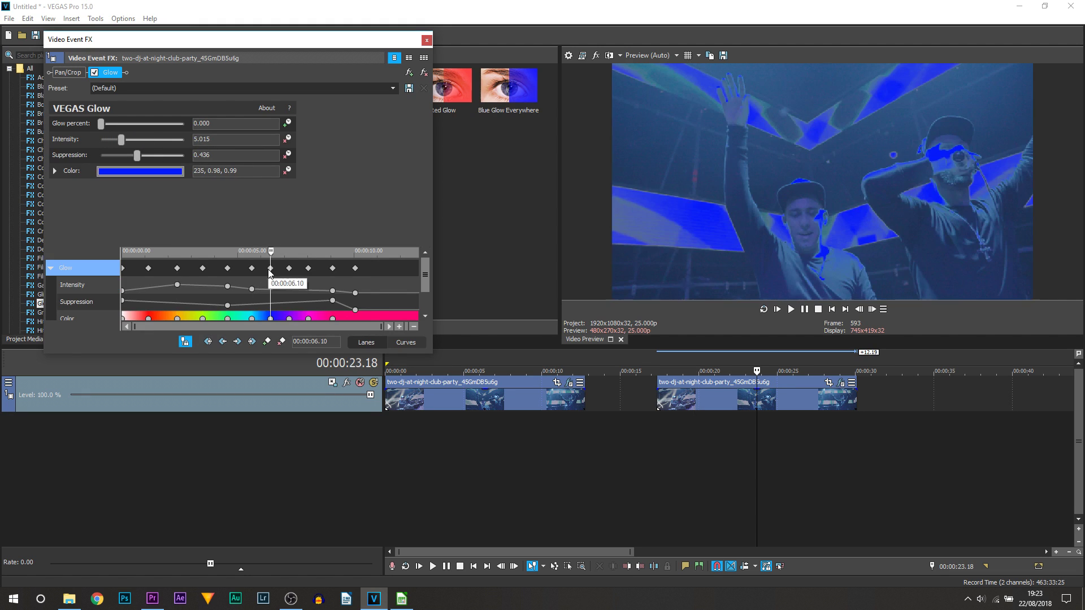
pyautogui.moveTo(122, 136); pyautogui.dragTo(138, 137)
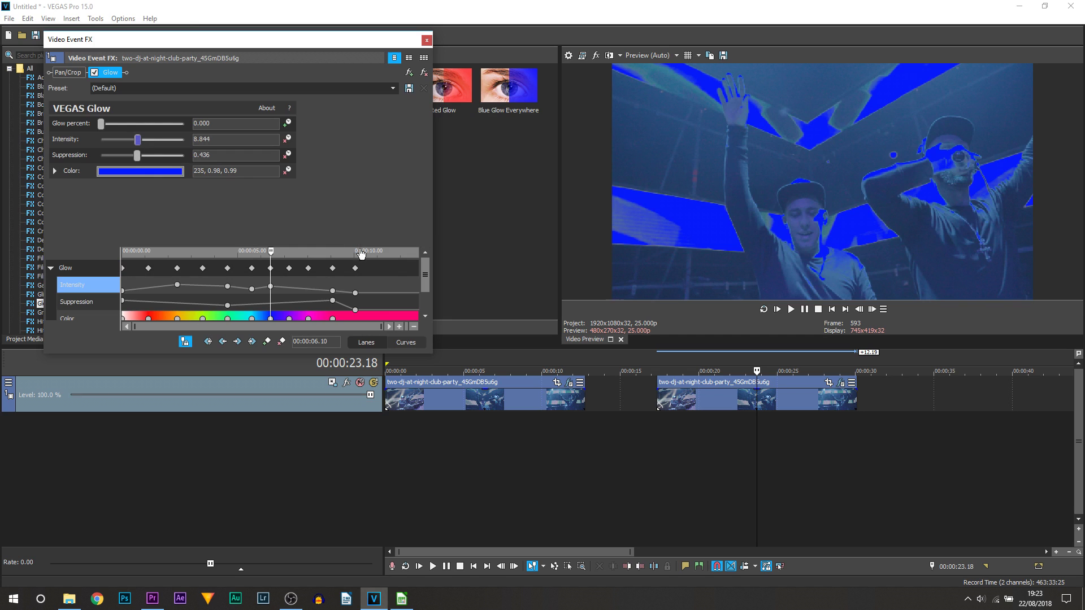
pyautogui.click(308, 268)
pyautogui.moveTo(123, 141); pyautogui.dragTo(148, 142)
pyautogui.click(355, 270)
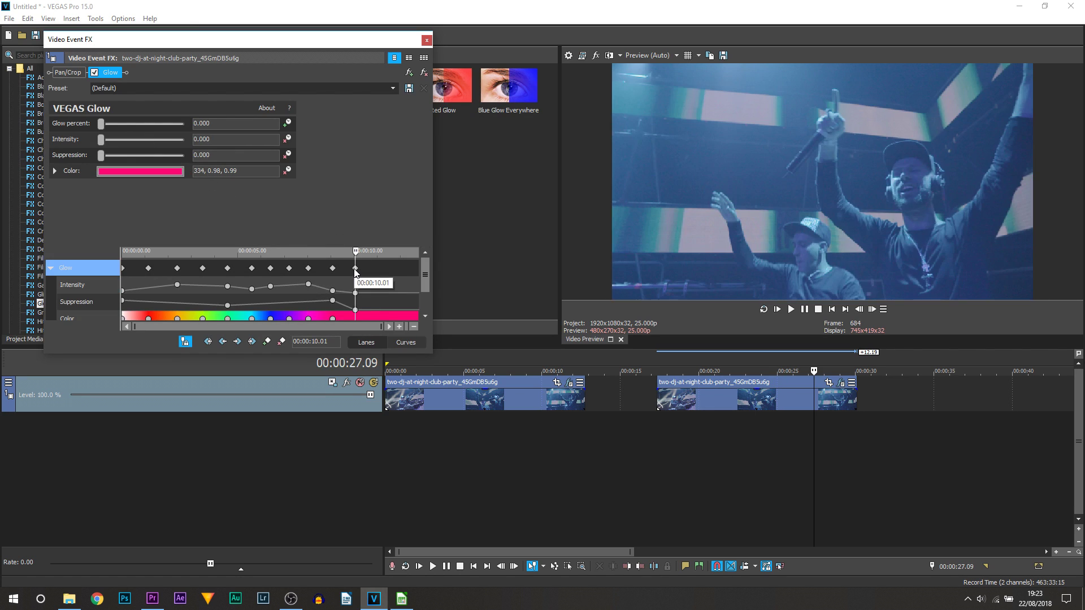
pyautogui.click(427, 40)
pyautogui.click(660, 434)
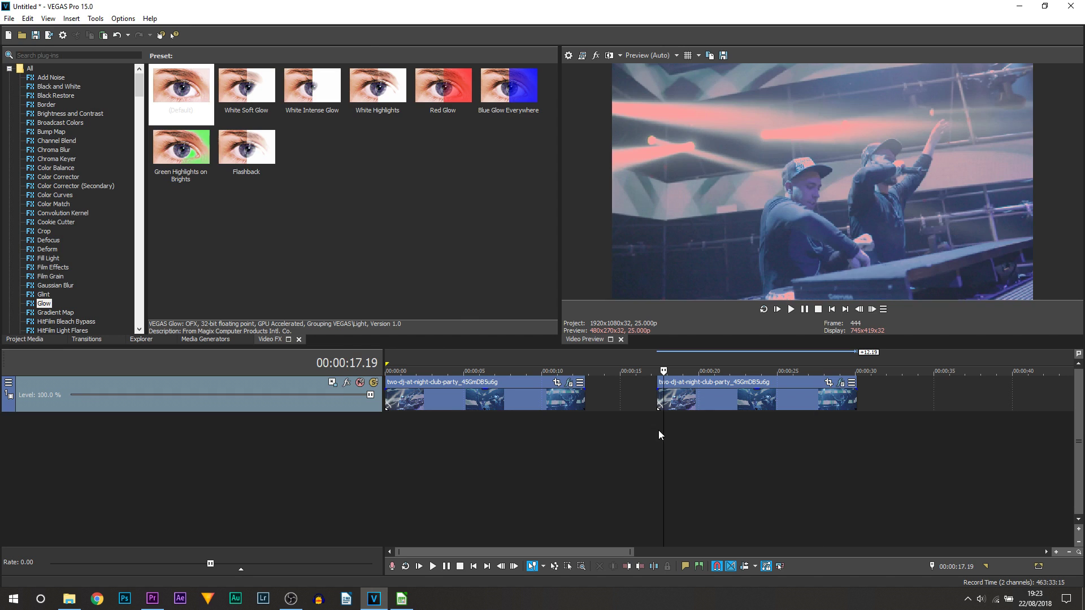
pyautogui.click(791, 309)
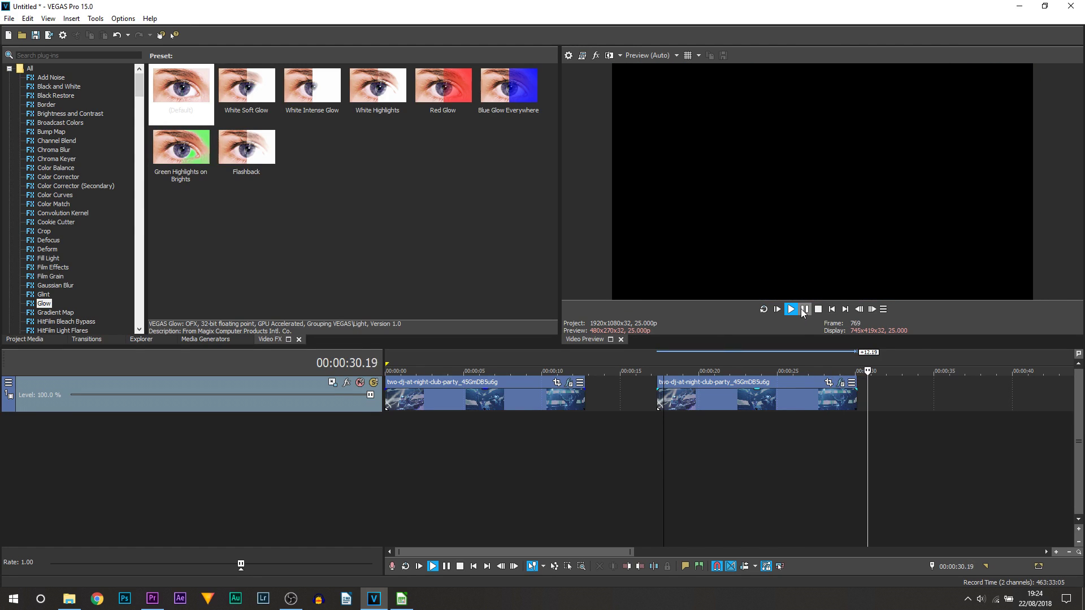
pyautogui.click(805, 309)
pyautogui.click(684, 490)
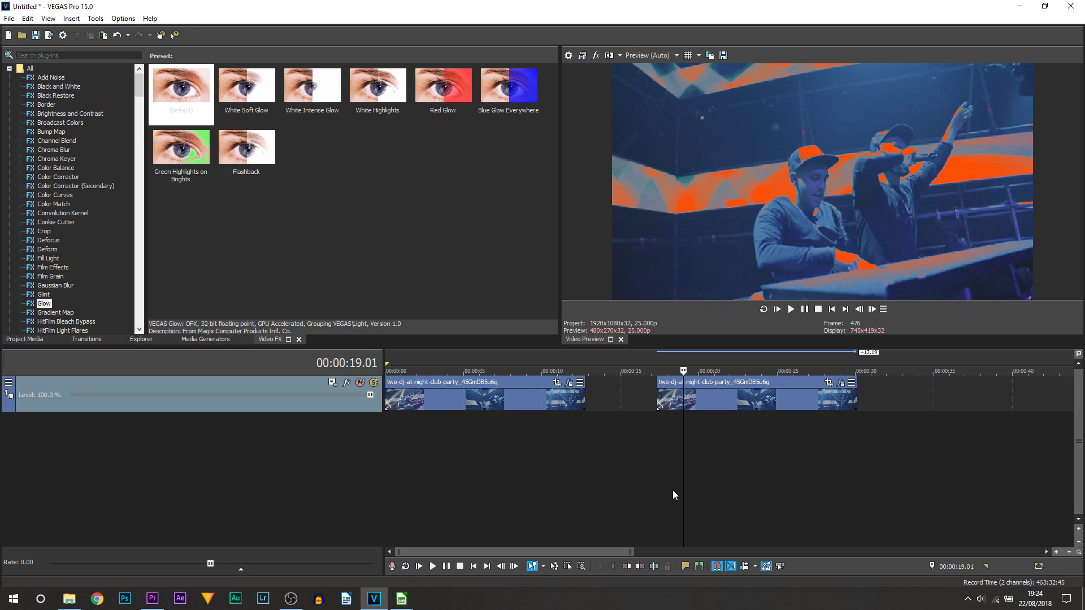